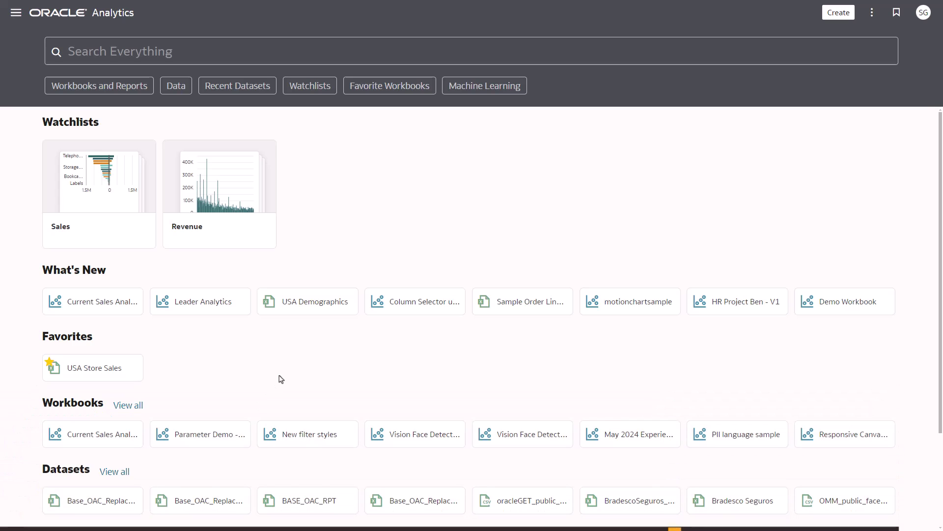
# Start a USA Store Sales workbook with a line chart of Revenue by Order Date, coloured by Category.
pyautogui.click(95, 366)
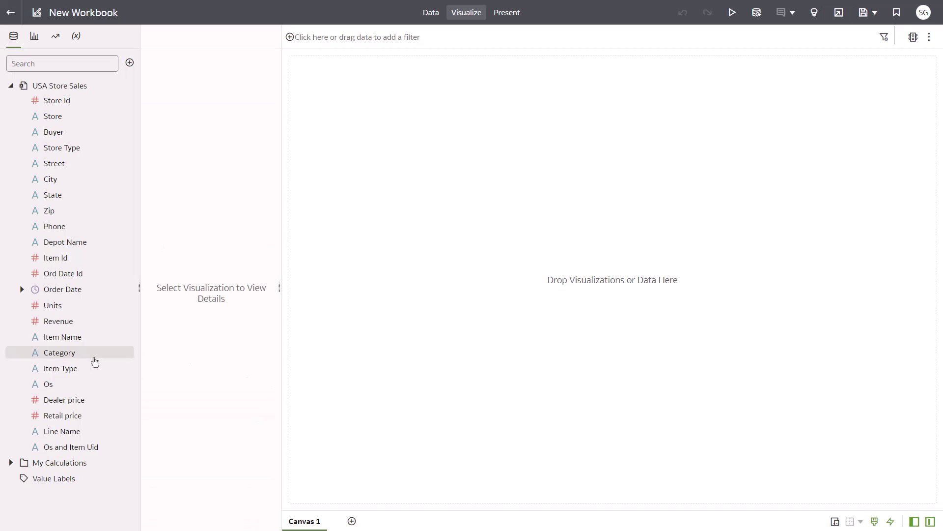
pyautogui.moveTo(95, 362)
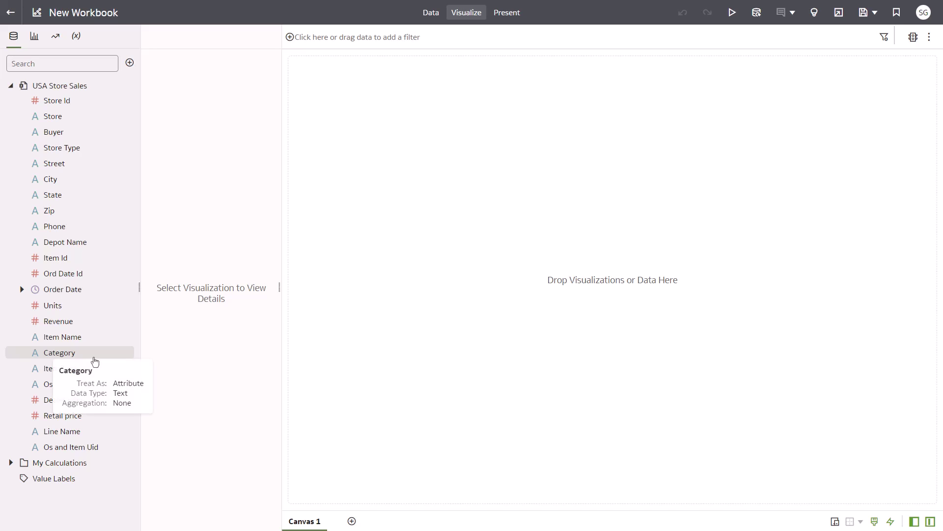
pyautogui.keyDown('ctrl'); pyautogui.click(70, 291); pyautogui.keyUp('ctrl')
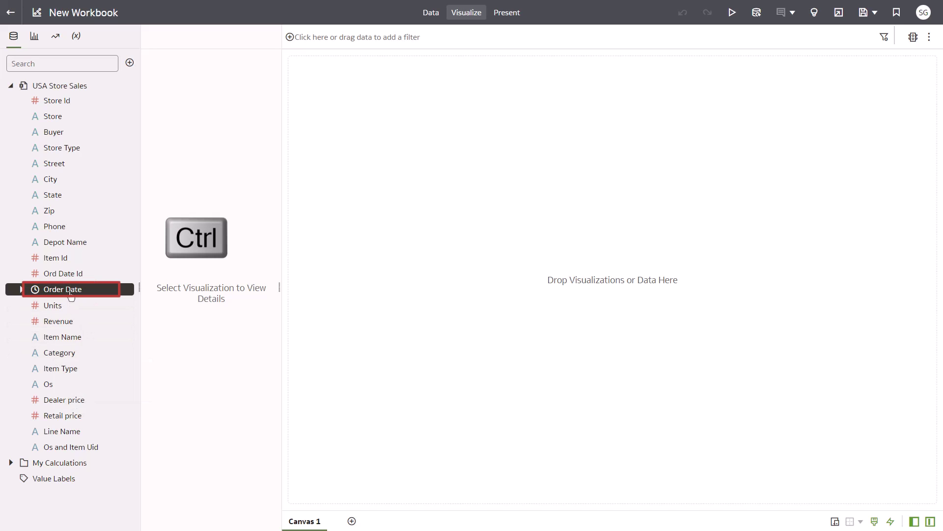
pyautogui.keyDown('ctrl'); pyautogui.click(70, 321); pyautogui.keyUp('ctrl')
pyautogui.keyDown('ctrl'); pyautogui.click(66, 354); pyautogui.keyUp('ctrl')
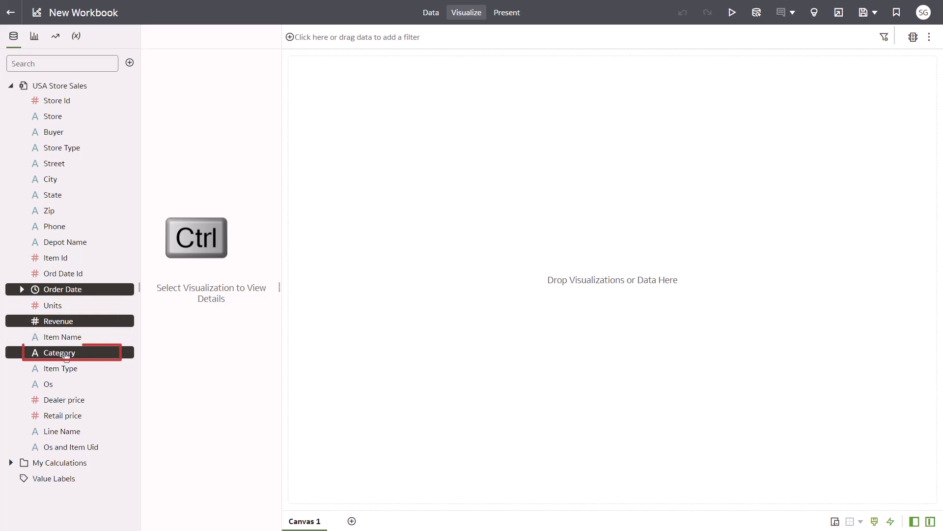
pyautogui.moveTo(66, 354); pyautogui.dragTo(317, 295)
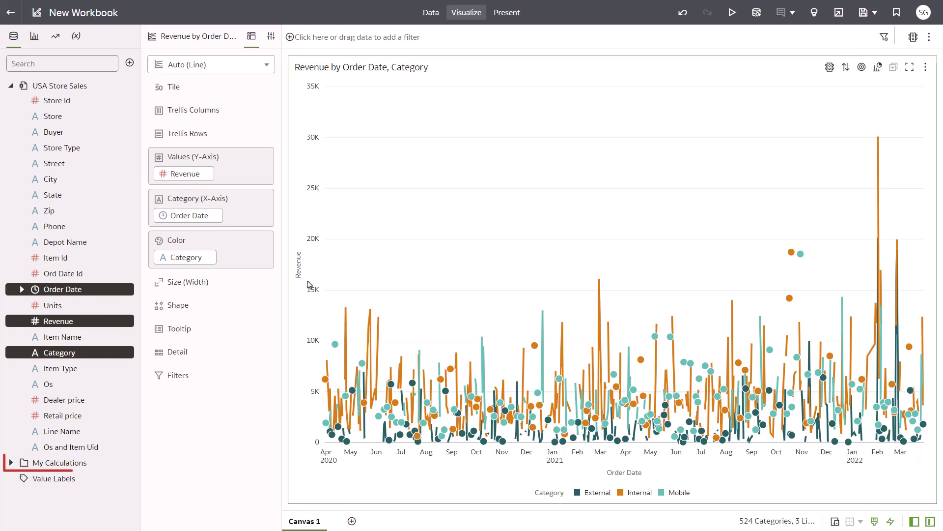
# Create, validate and save the calculation 'Order Year' defined as YEAR(Order Date).
pyautogui.rightClick(36, 464)
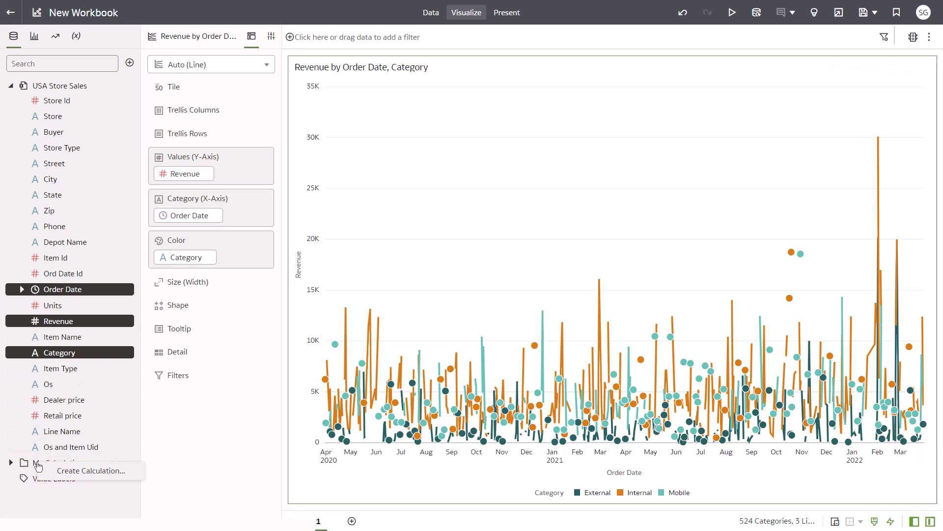
pyautogui.click(73, 466)
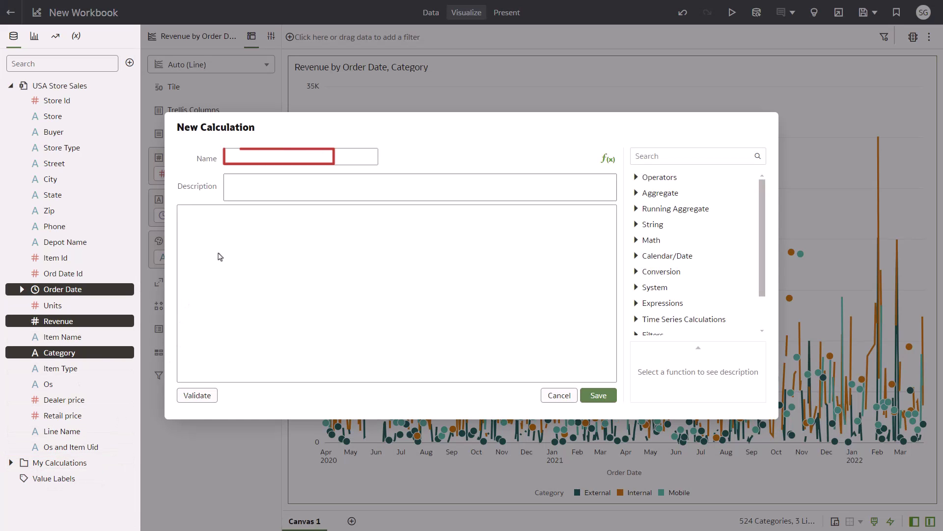
pyautogui.write('Order Year')
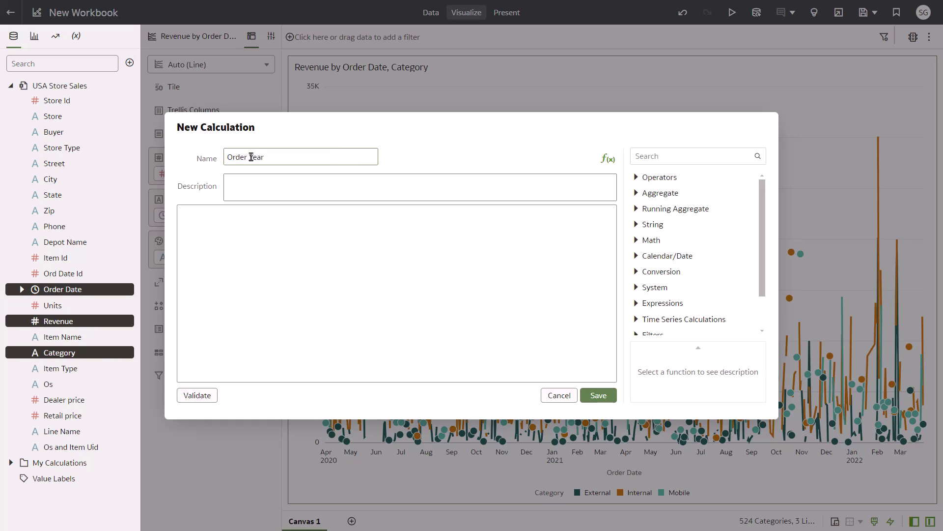
pyautogui.click(678, 154)
pyautogui.write('year')
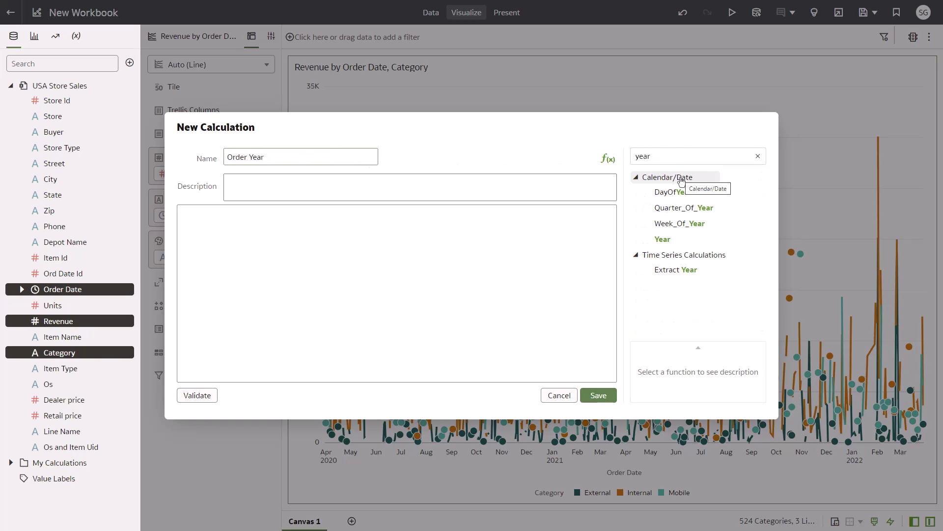
pyautogui.doubleClick(663, 240)
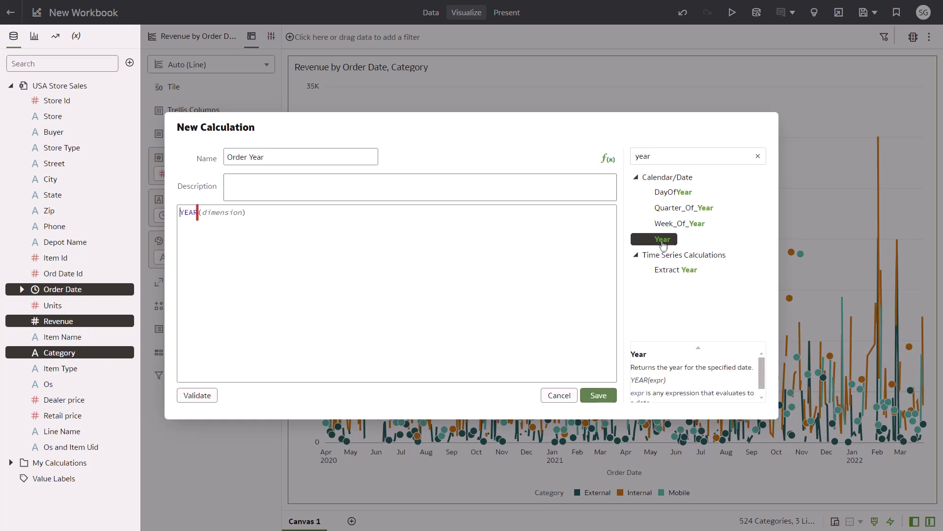
pyautogui.click(223, 219)
pyautogui.write('ord')
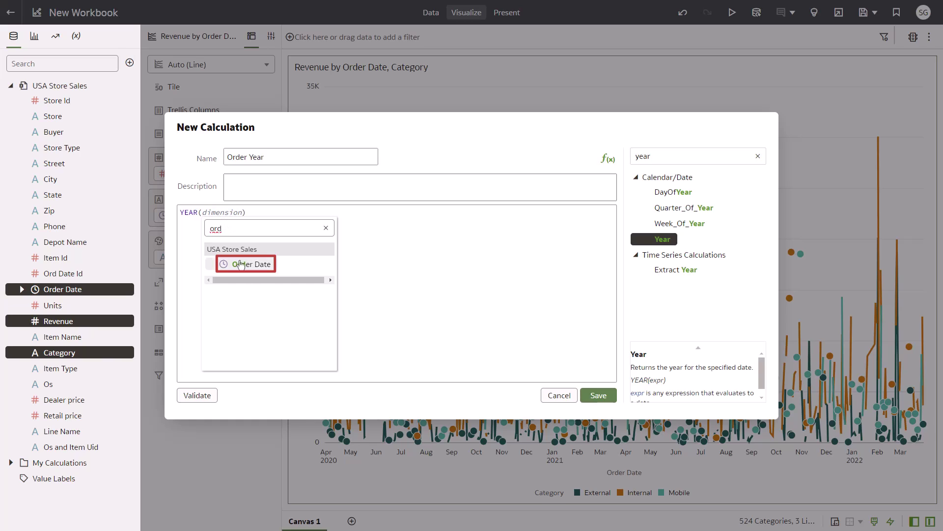
pyautogui.click(239, 263)
pyautogui.click(198, 396)
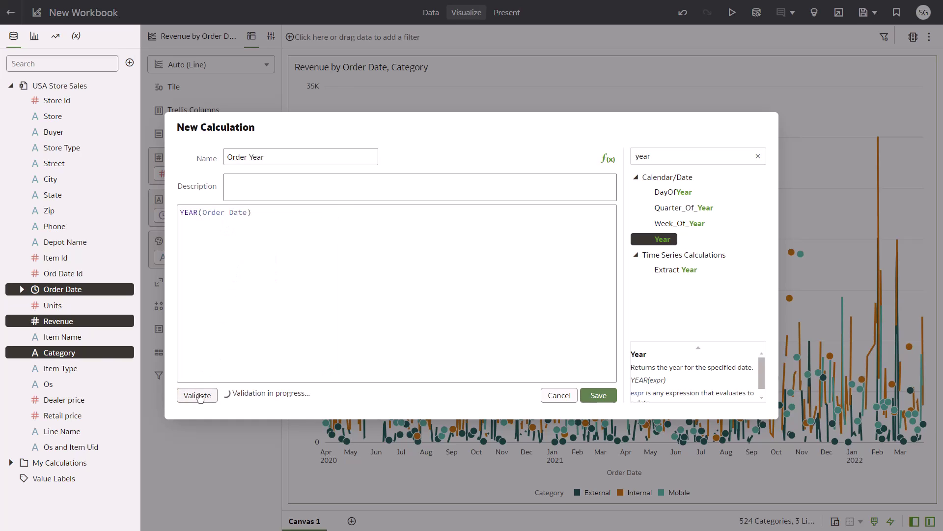
pyautogui.click(597, 396)
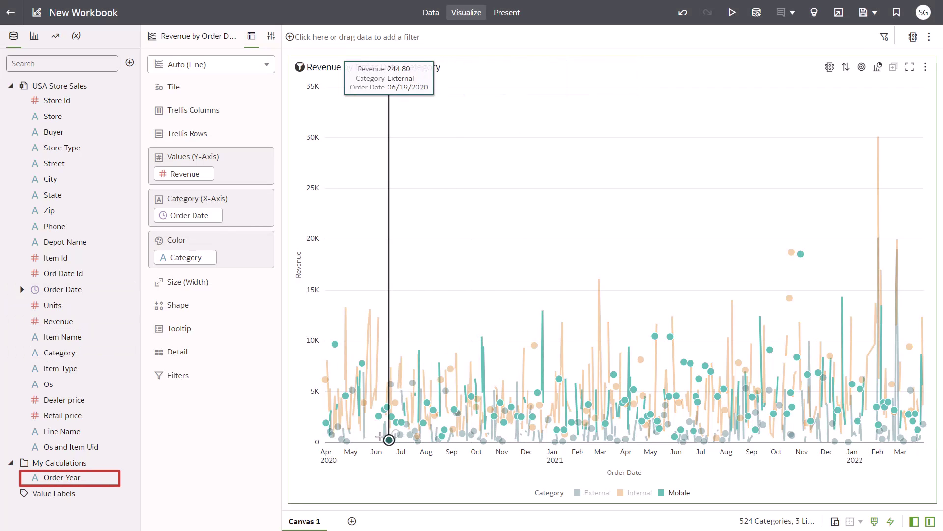
# Put Order Year on the chart's x-axis and rename the canvas 'Revenue peak 2021'.
pyautogui.moveTo(79, 476); pyautogui.dragTo(166, 216)
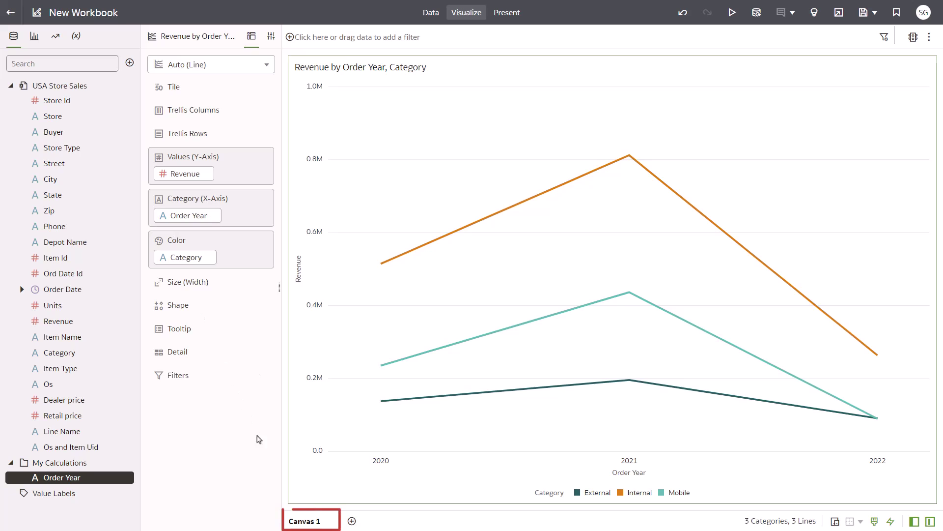
pyautogui.click(320, 521)
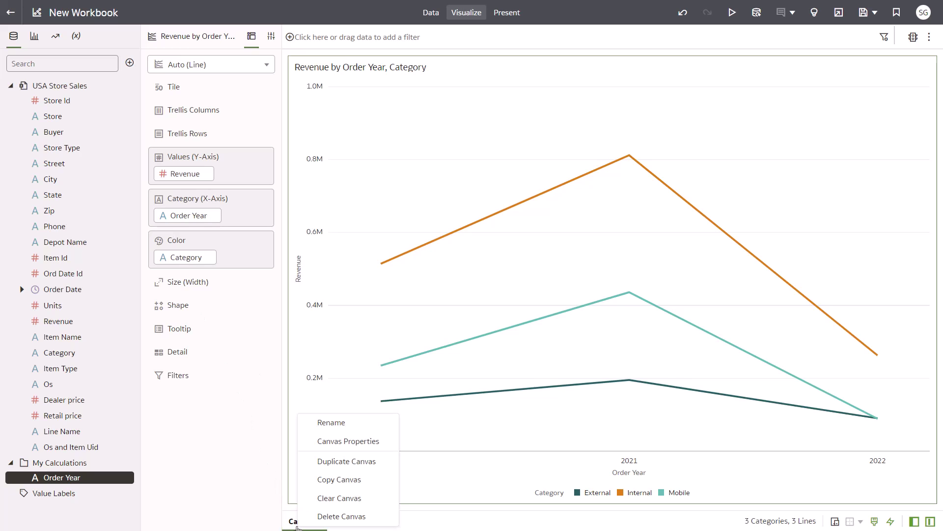
pyautogui.click(327, 422)
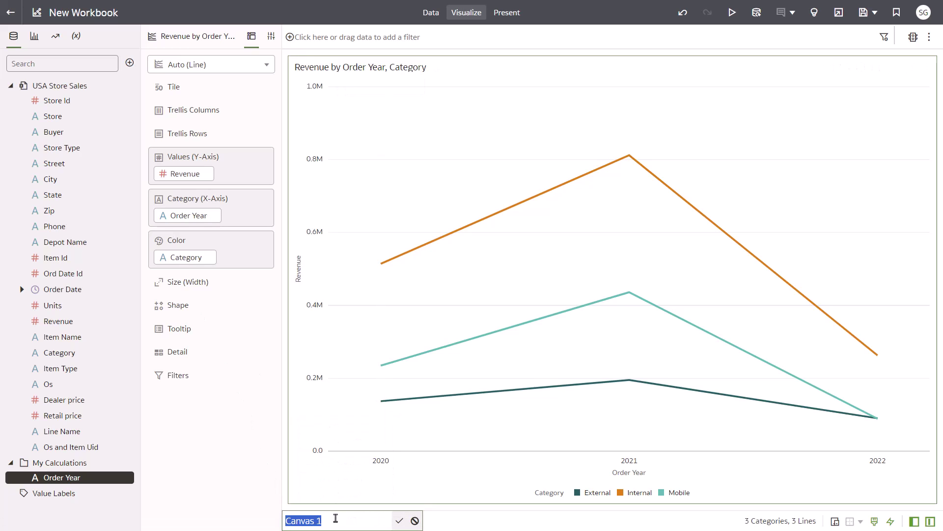
pyautogui.write('Revenue peak')
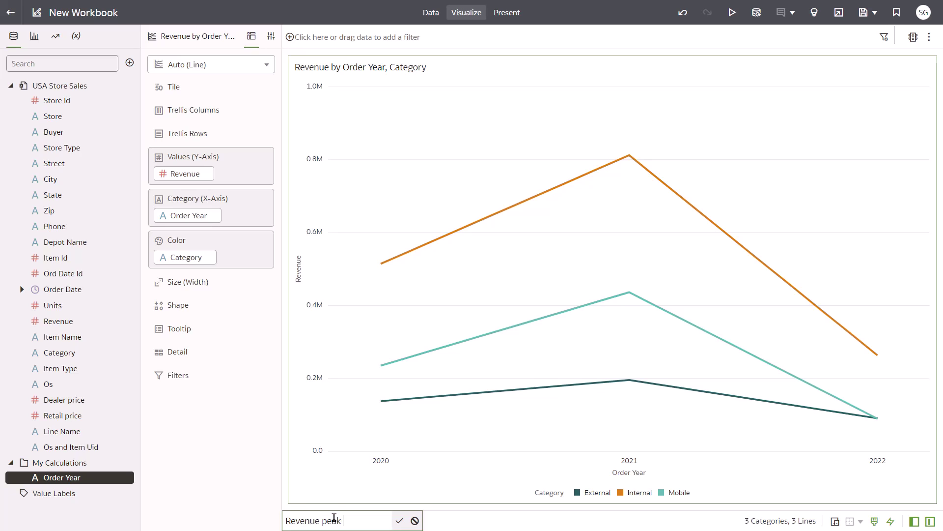
pyautogui.write(' 2021')
pyautogui.press('Return')
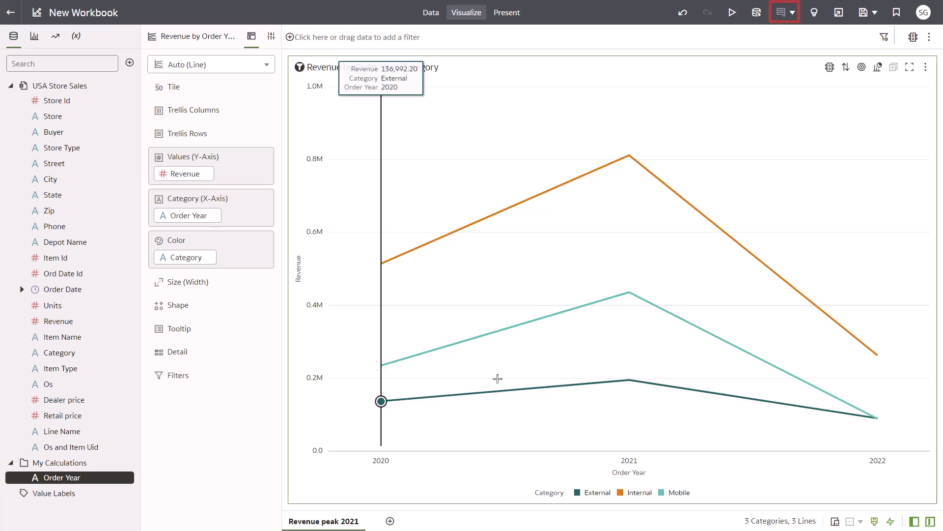
# Add the note 'Post 2021 decline especially pronounced for the internal category.' above the chart, linked to the Internal 2021 point.
pyautogui.click(792, 12)
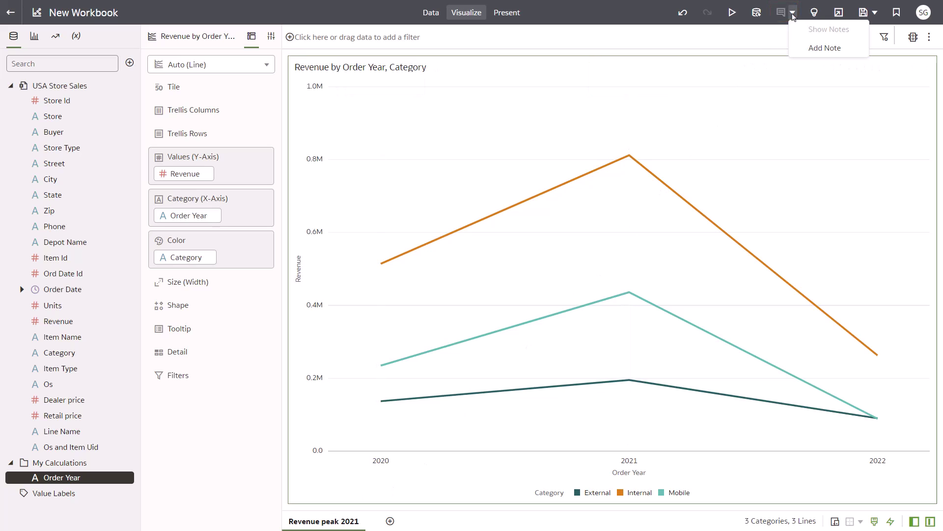
pyautogui.click(823, 51)
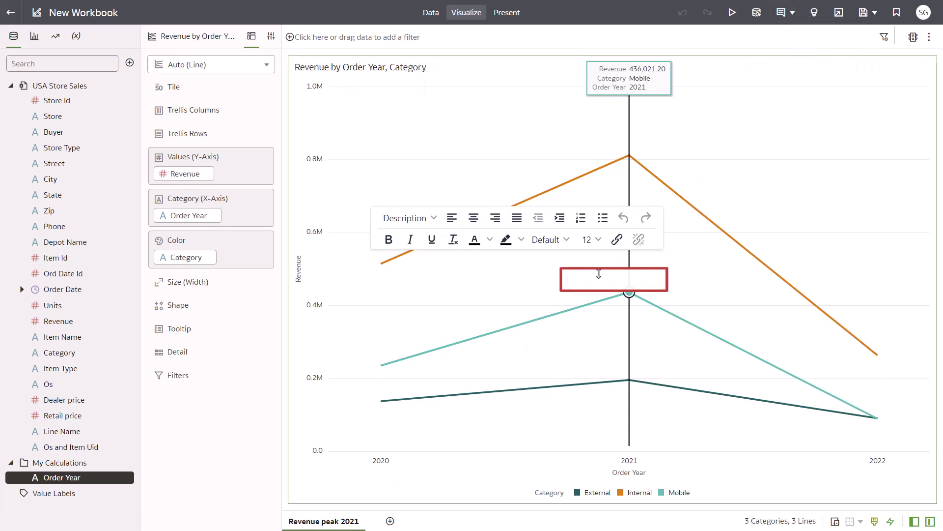
pyautogui.write('Post 2021 decline especially ')
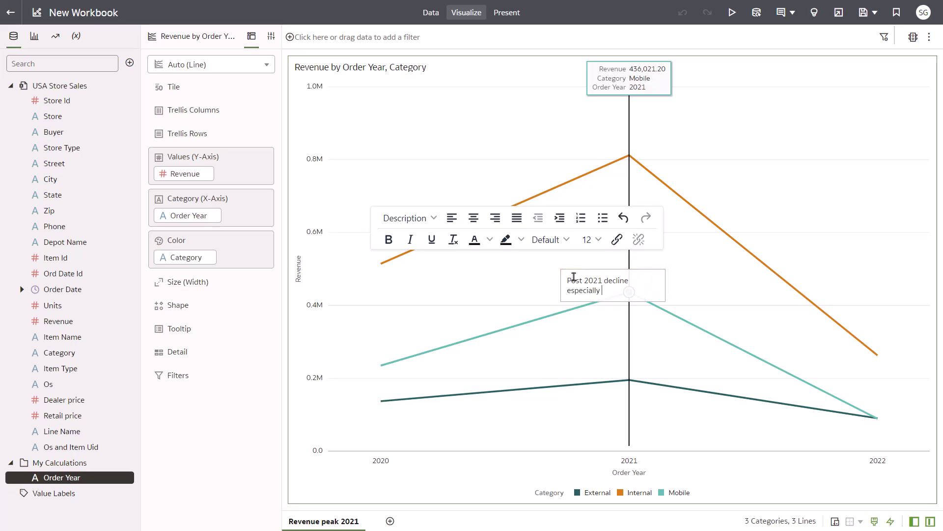
pyautogui.write('pronounced for the internal category.')
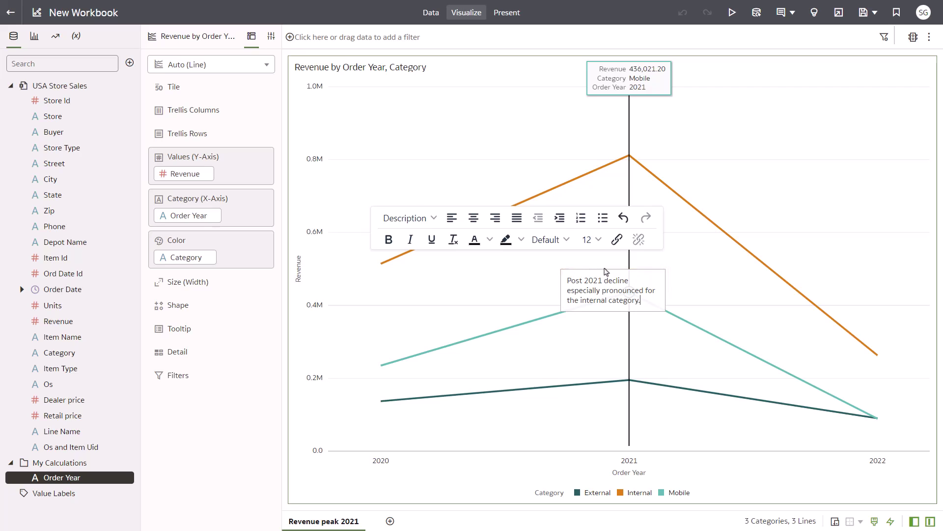
pyautogui.click(581, 386)
pyautogui.click(588, 282)
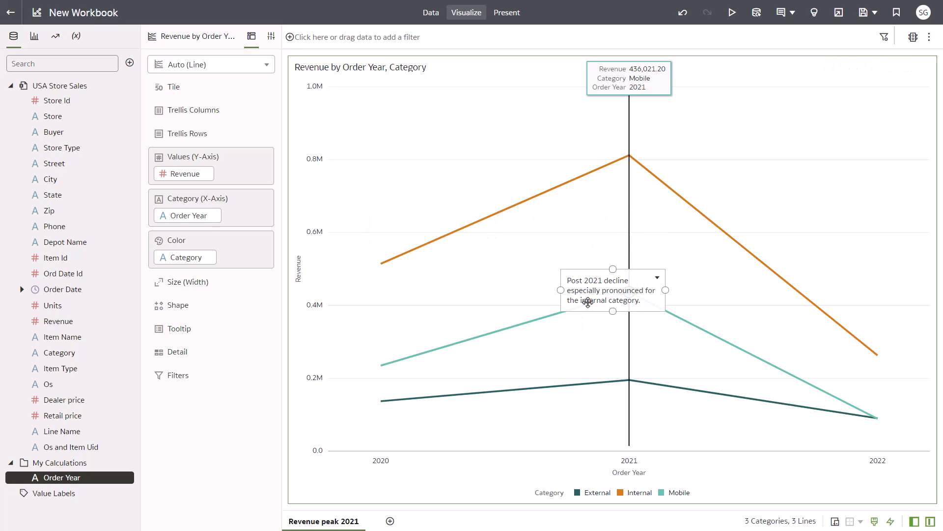
pyautogui.moveTo(589, 283); pyautogui.dragTo(629, 155)
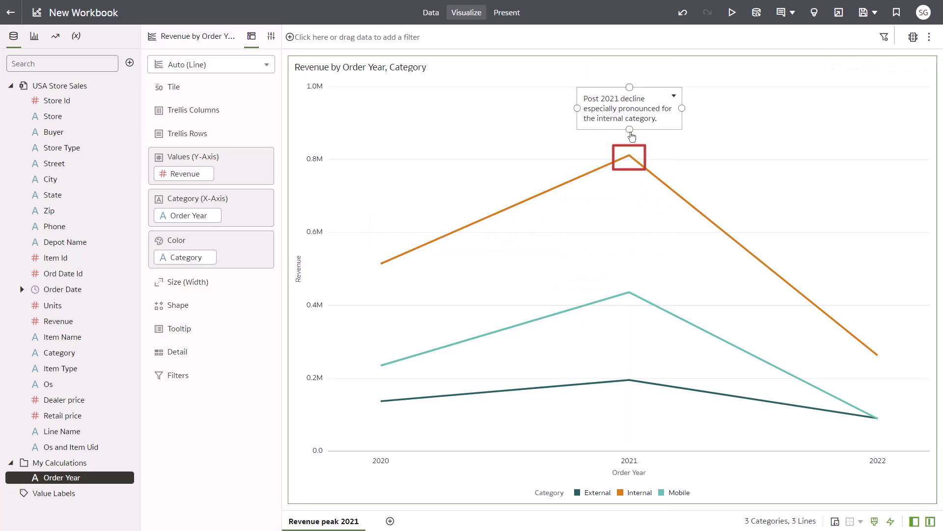
pyautogui.click(629, 155)
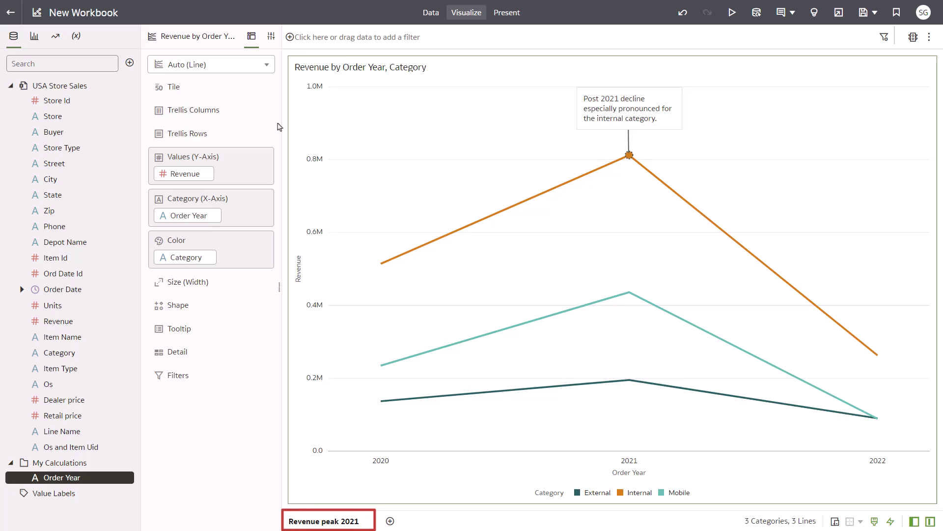
# Duplicate the Revenue peak 2021 canvas, then create and save the calculation 'Order Month' as MONTH(Order Date).
pyautogui.click(358, 521)
pyautogui.click(374, 457)
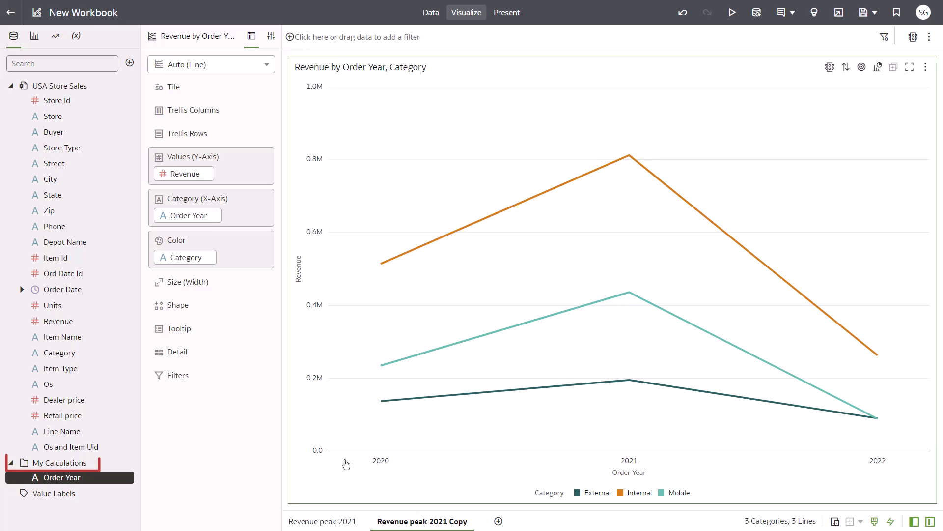
pyautogui.rightClick(78, 464)
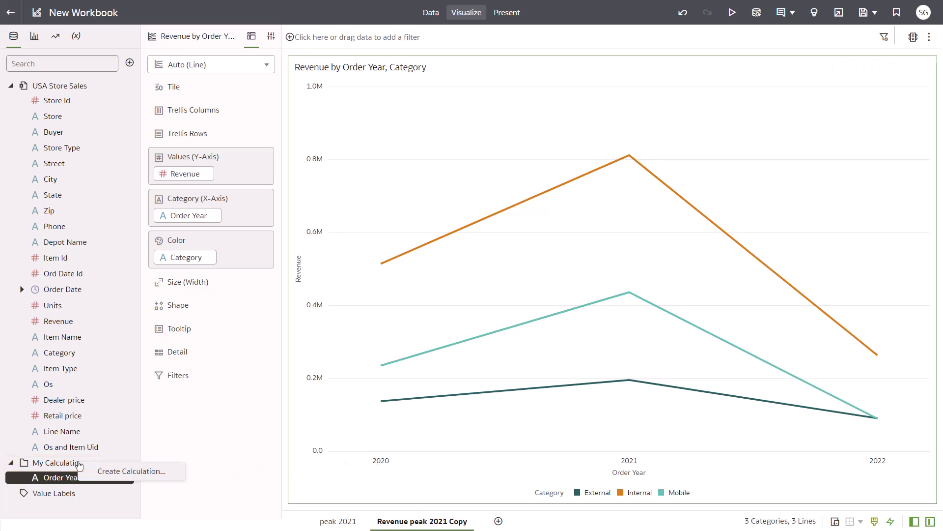
pyautogui.click(109, 473)
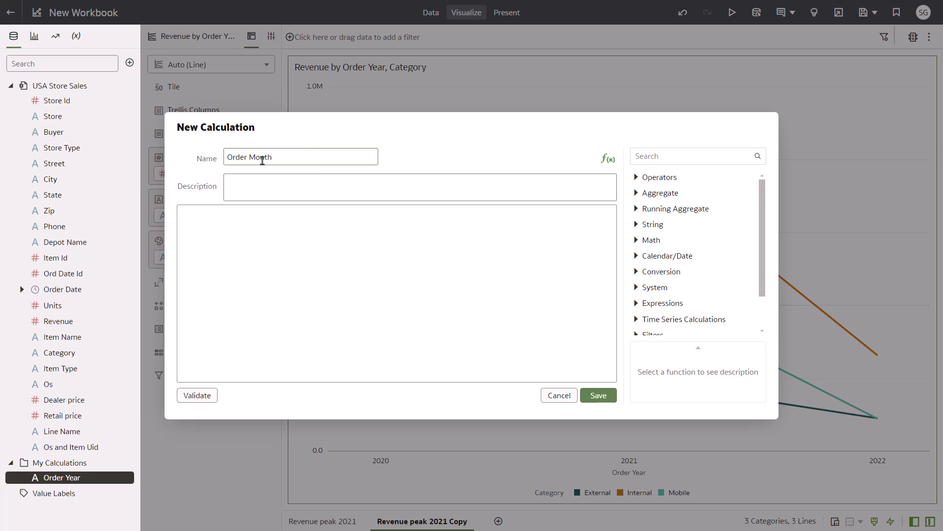
pyautogui.click(657, 156)
pyautogui.write('month')
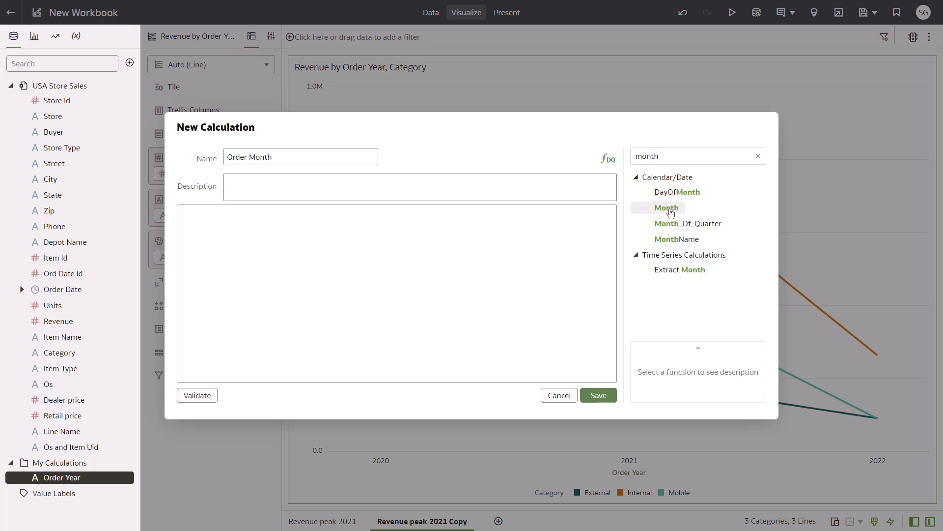
pyautogui.moveTo(666, 208); pyautogui.dragTo(619, 213)
pyautogui.click(227, 212)
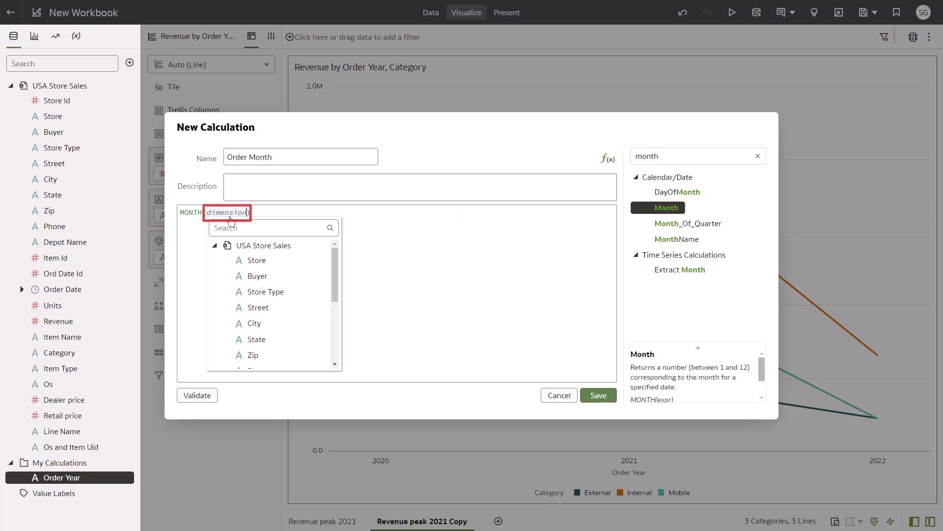
pyautogui.write('order')
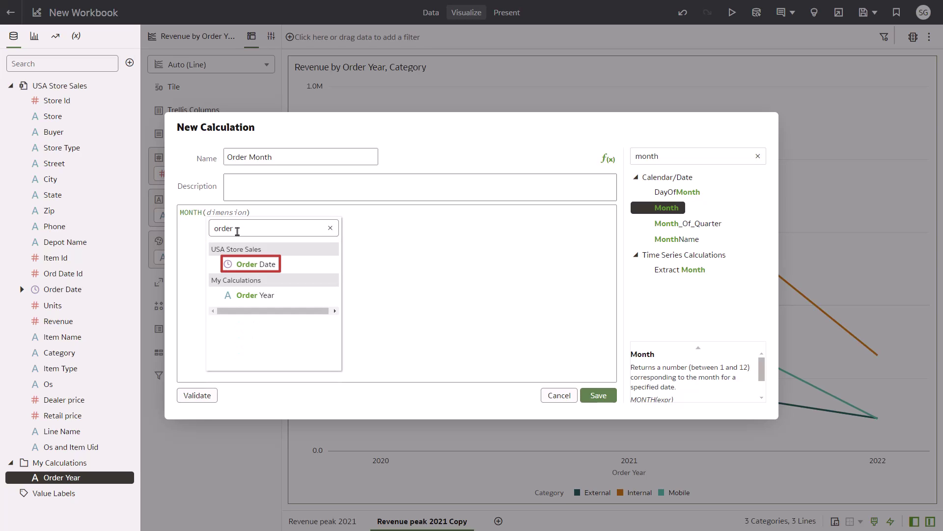
pyautogui.click(244, 264)
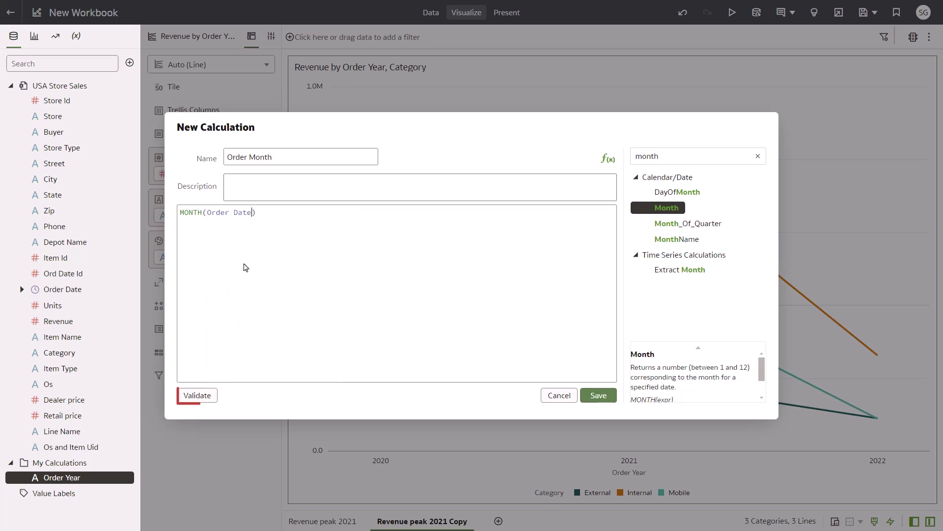
pyautogui.click(205, 396)
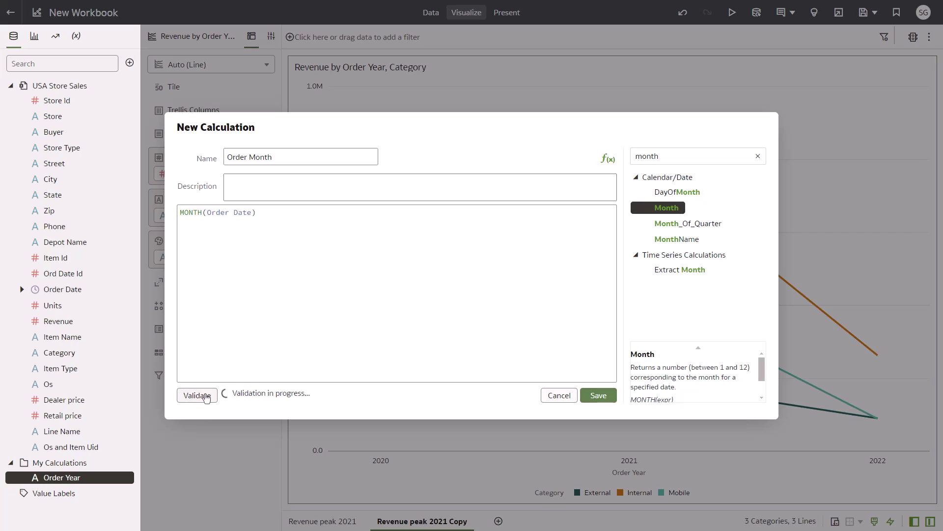
pyautogui.click(592, 395)
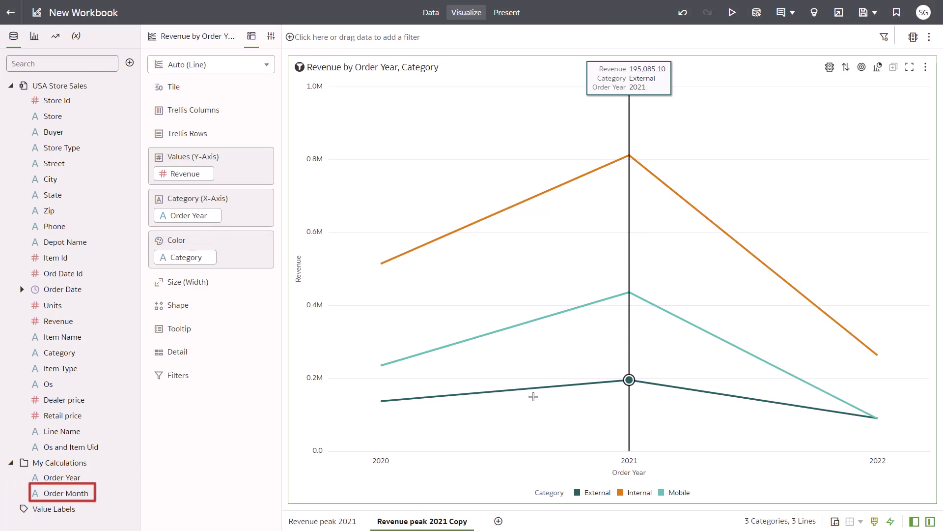
# Add Order Month to the x-axis and rename the copied canvas 'Monthly revenue assessment'.
pyautogui.moveTo(64, 493); pyautogui.dragTo(163, 230)
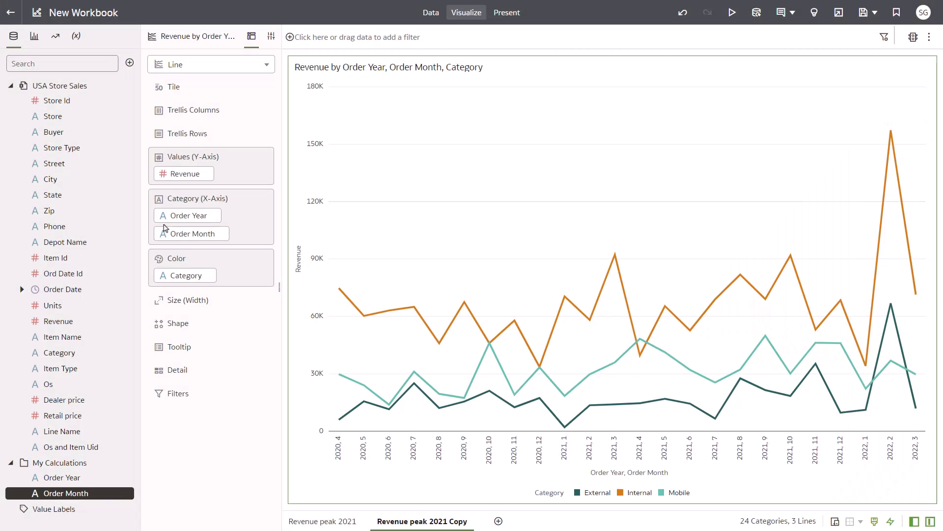
pyautogui.rightClick(392, 525)
pyautogui.click(428, 423)
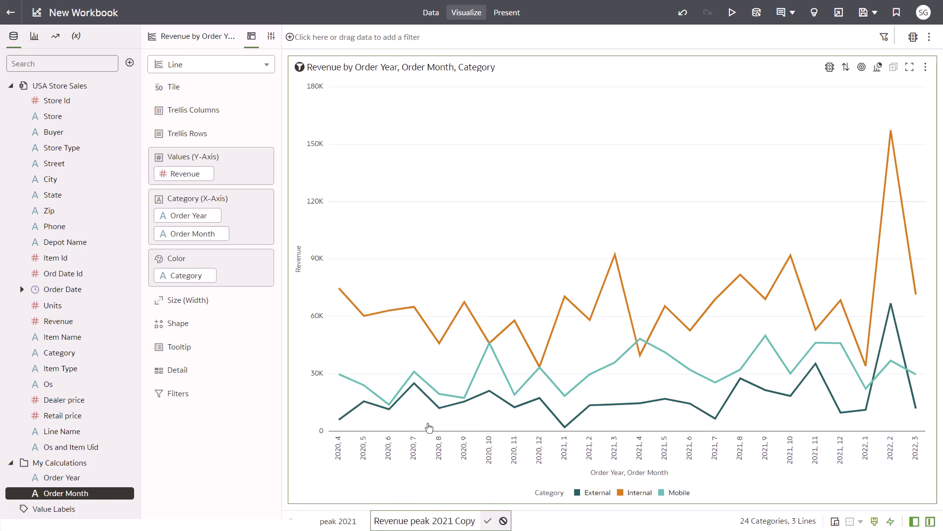
pyautogui.write('Monthly revenue asses')
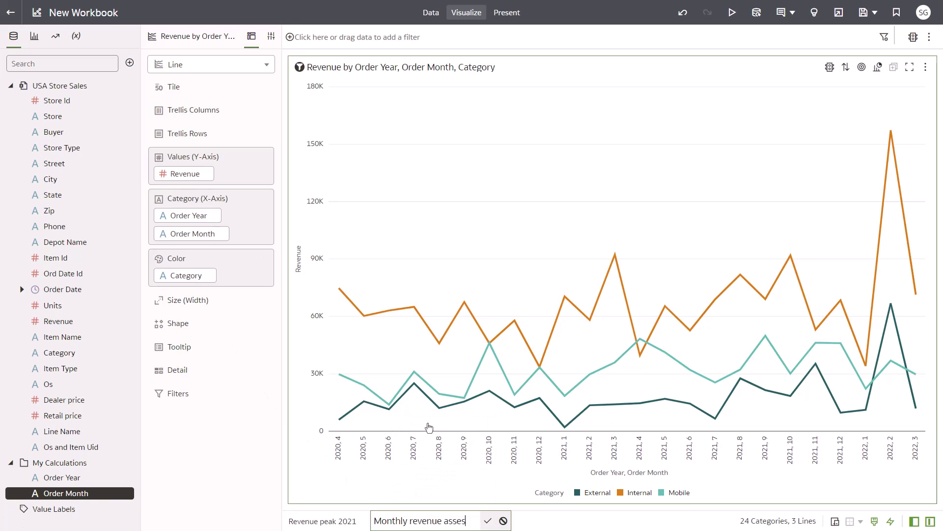
pyautogui.write('sment')
pyautogui.press('Return')
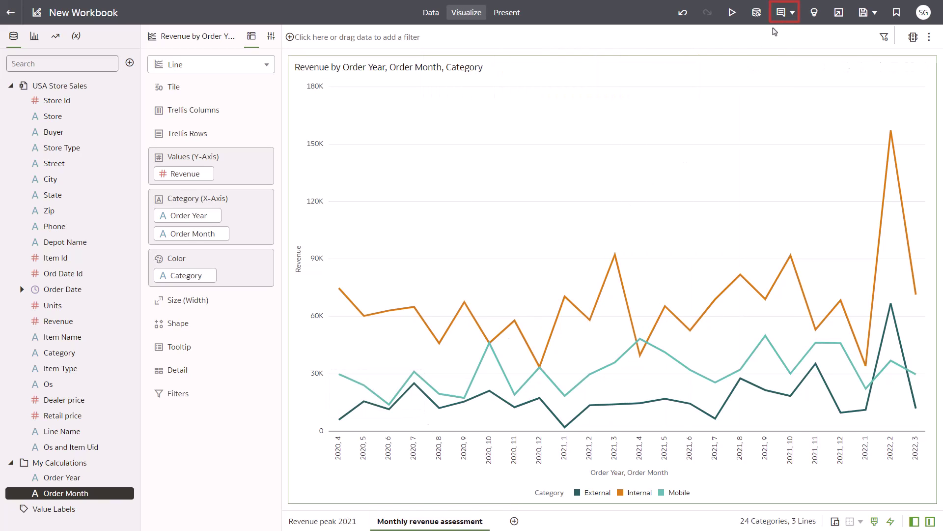
# Add the note 'Internal category revenue is actually higher than originally thought.' linked to the Internal 2022, 2 peak.
pyautogui.click(792, 12)
pyautogui.click(826, 47)
pyautogui.write('Internal category revenue')
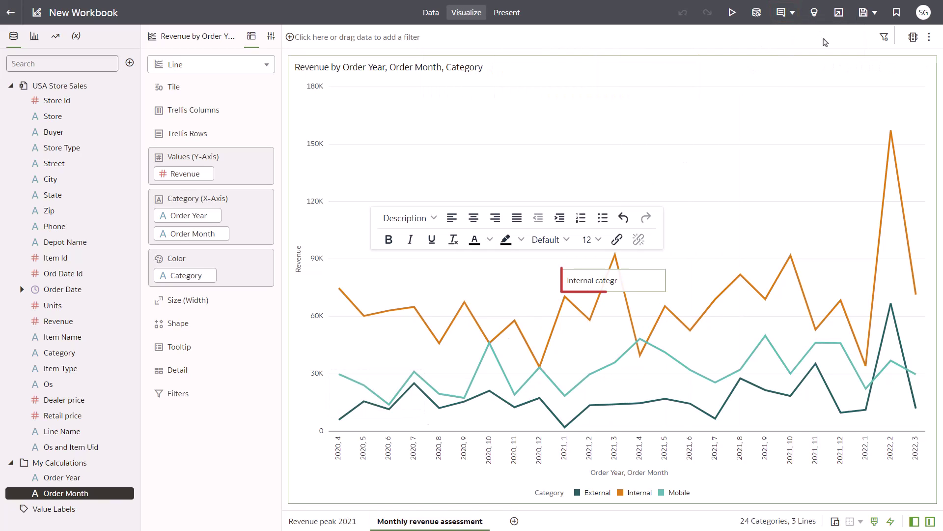
pyautogui.write(' is actually higher than originally thought.')
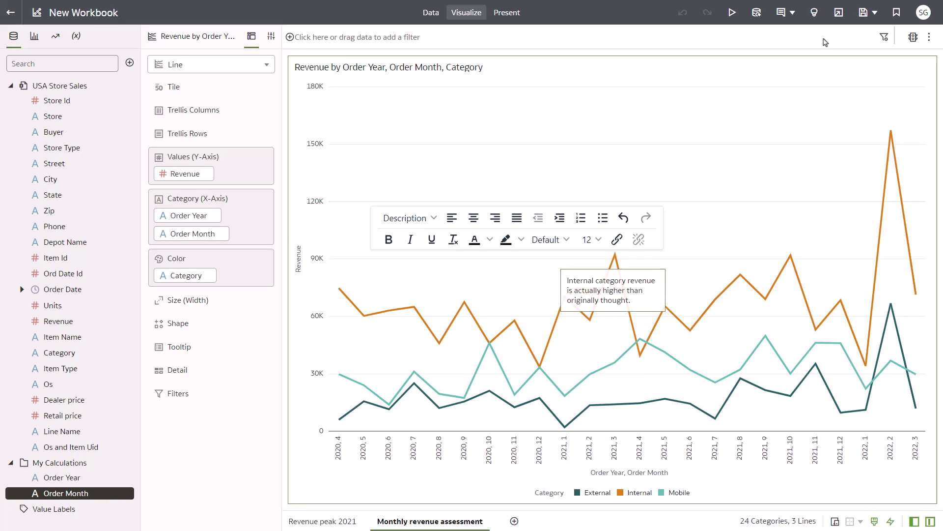
pyautogui.click(775, 109)
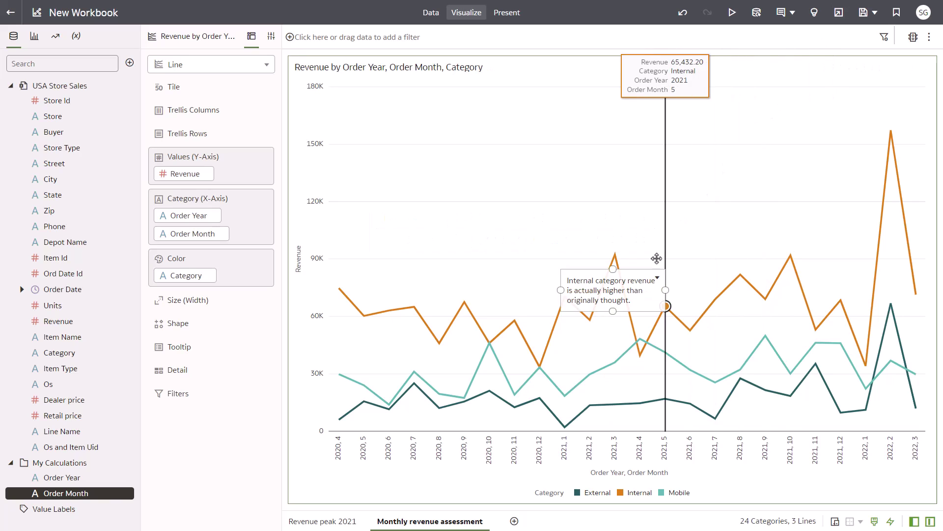
pyautogui.moveTo(659, 296); pyautogui.dragTo(890, 130)
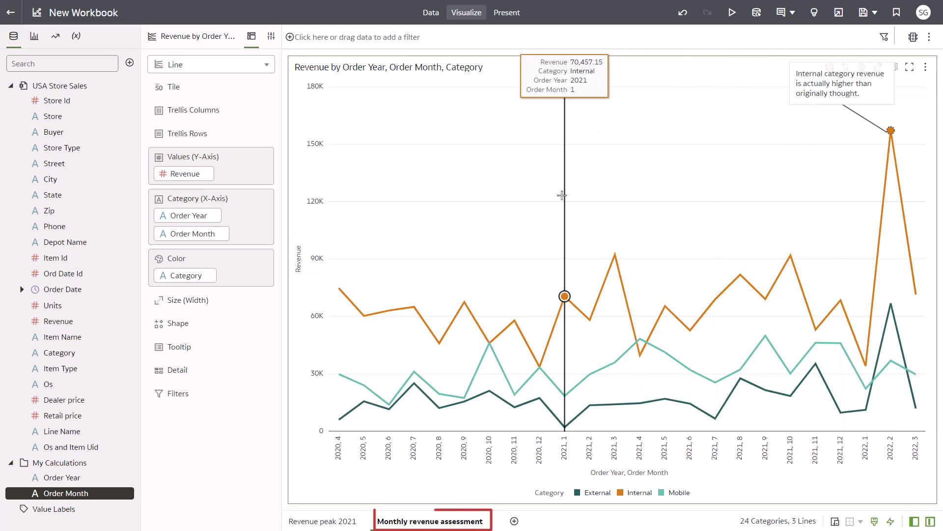
# Duplicate the Monthly revenue assessment canvas and filter the copy by Category to Mobile only.
pyautogui.rightClick(460, 522)
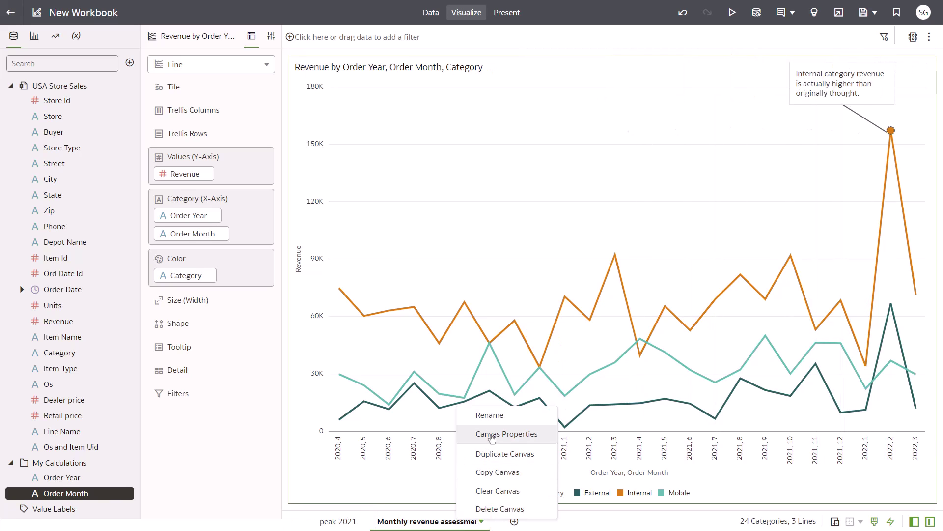
pyautogui.click(492, 451)
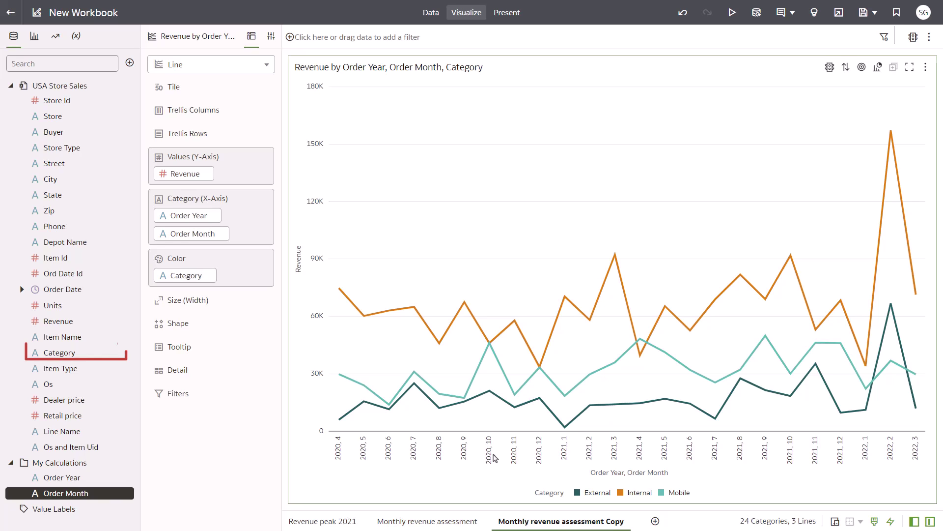
pyautogui.moveTo(59, 353); pyautogui.dragTo(358, 32)
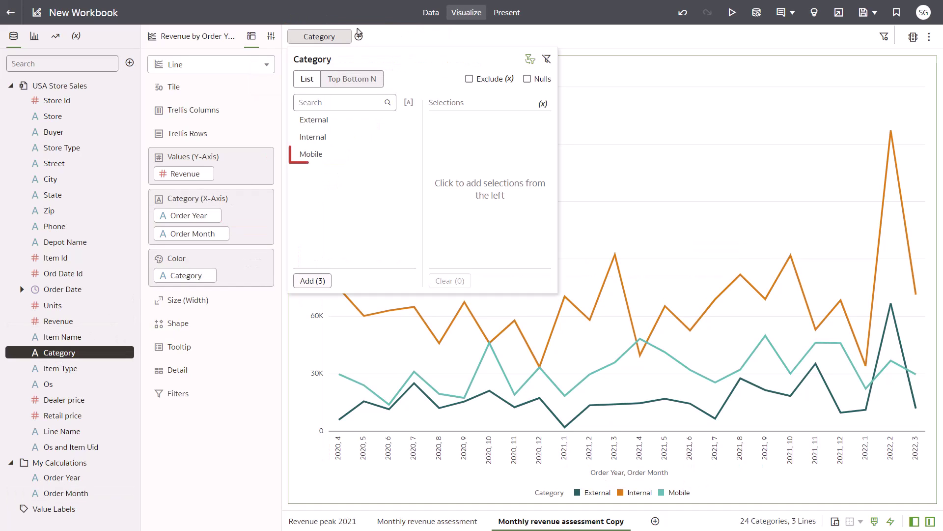
pyautogui.click(311, 157)
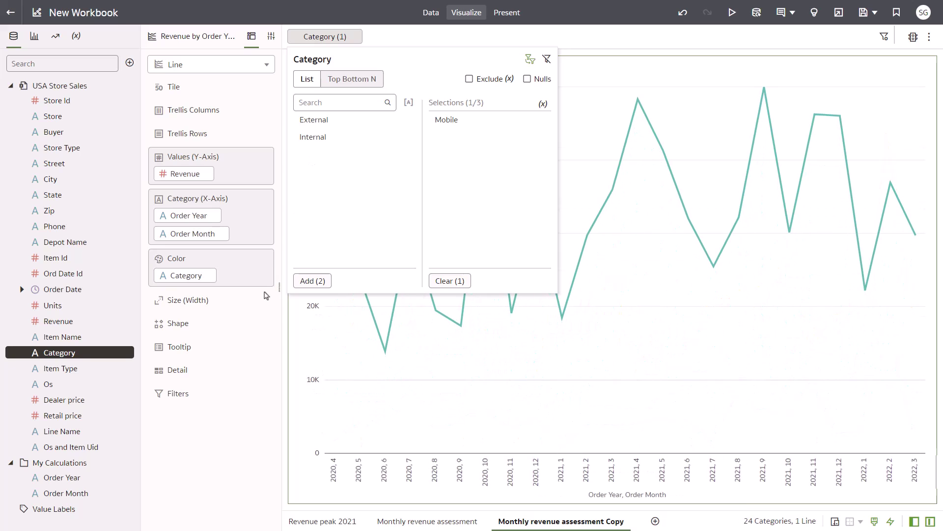
# Add a bar chart of Units by Depot Name and Category below the Mobile revenue line chart.
pyautogui.click(36, 42)
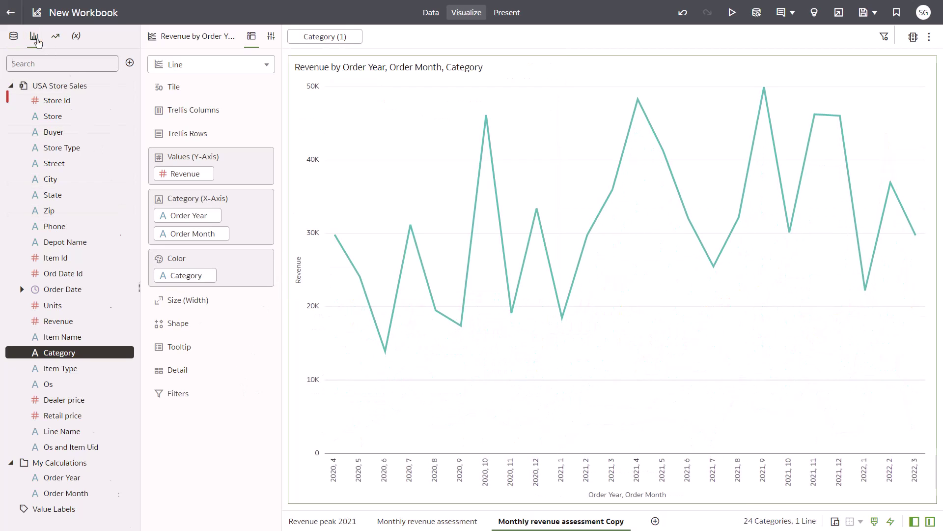
pyautogui.moveTo(26, 105); pyautogui.dragTo(313, 501)
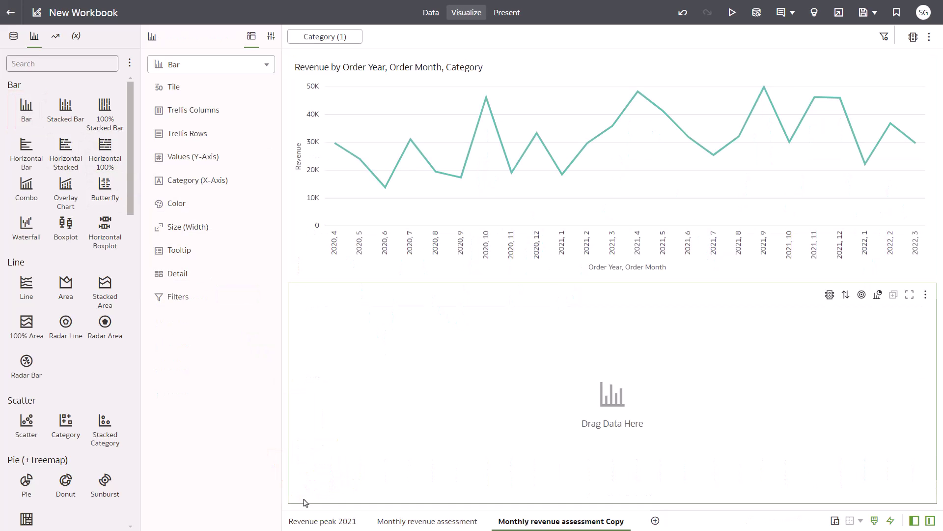
pyautogui.click(14, 36)
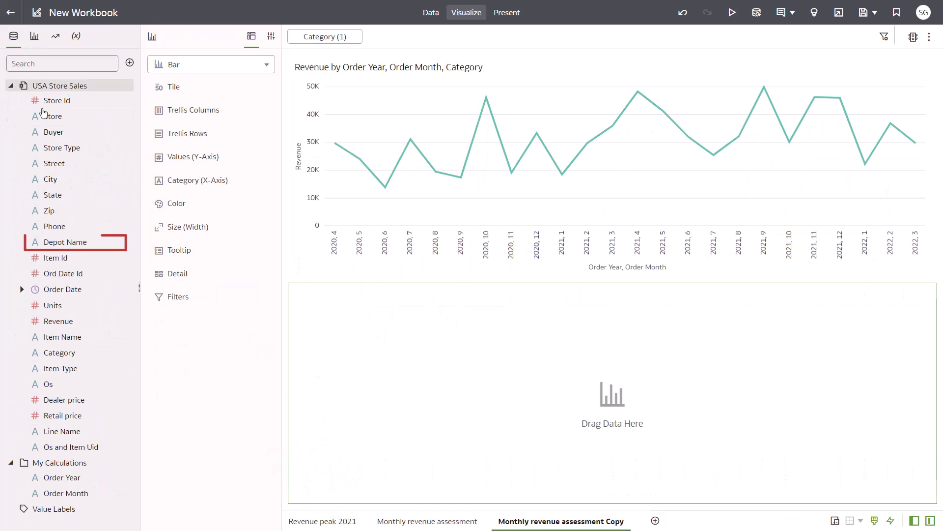
pyautogui.keyDown('ctrl'); pyautogui.click(54, 306); pyautogui.keyUp('ctrl')
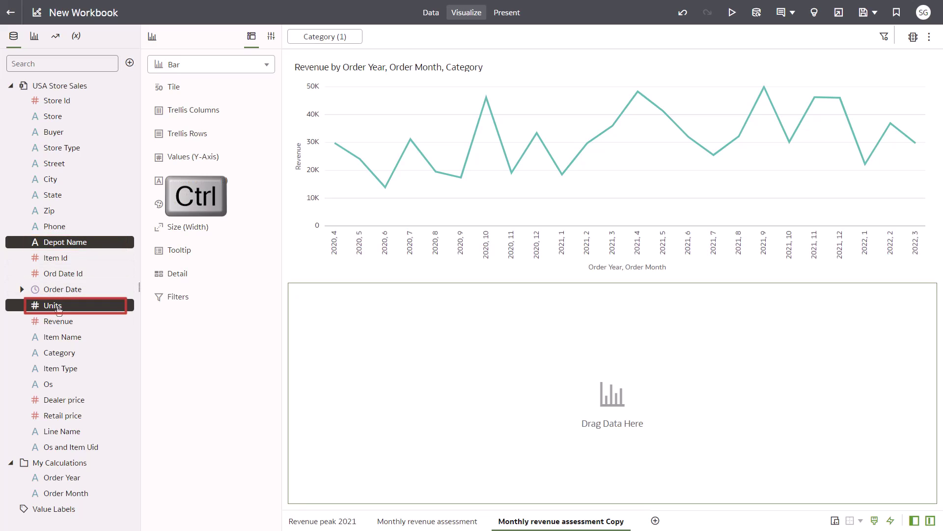
pyautogui.keyDown('ctrl'); pyautogui.click(54, 354); pyautogui.keyUp('ctrl')
pyautogui.moveTo(54, 354); pyautogui.dragTo(388, 378)
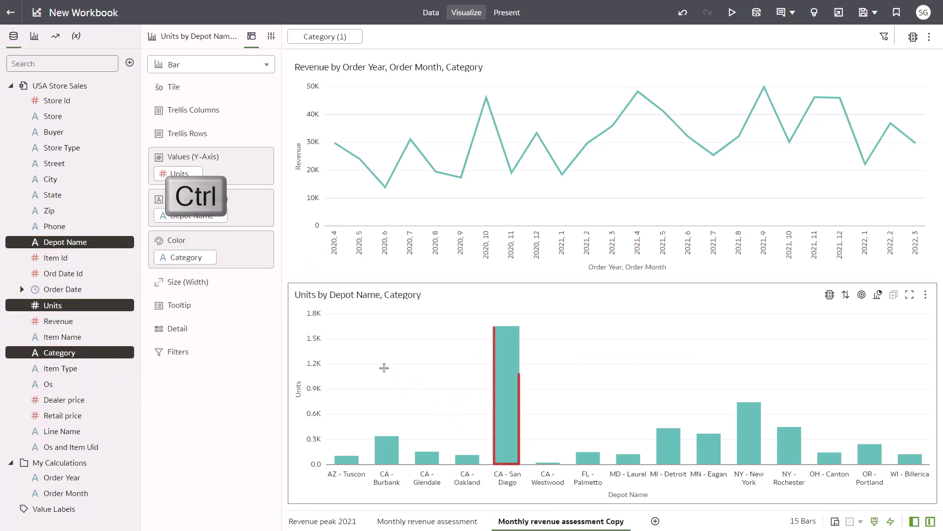
# Sort the depot bars by Units from low to high and select the bars up to NY - Rochester.
pyautogui.rightClick(505, 392)
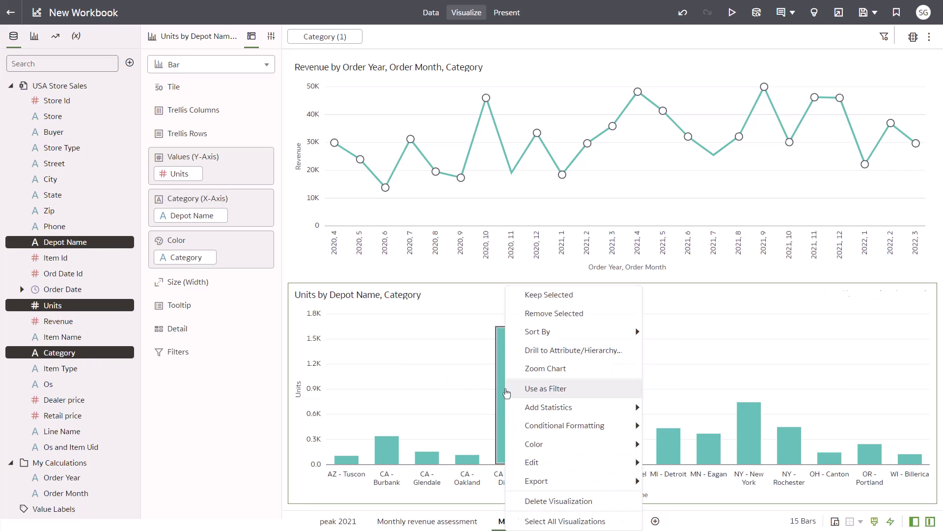
pyautogui.moveTo(540, 331)
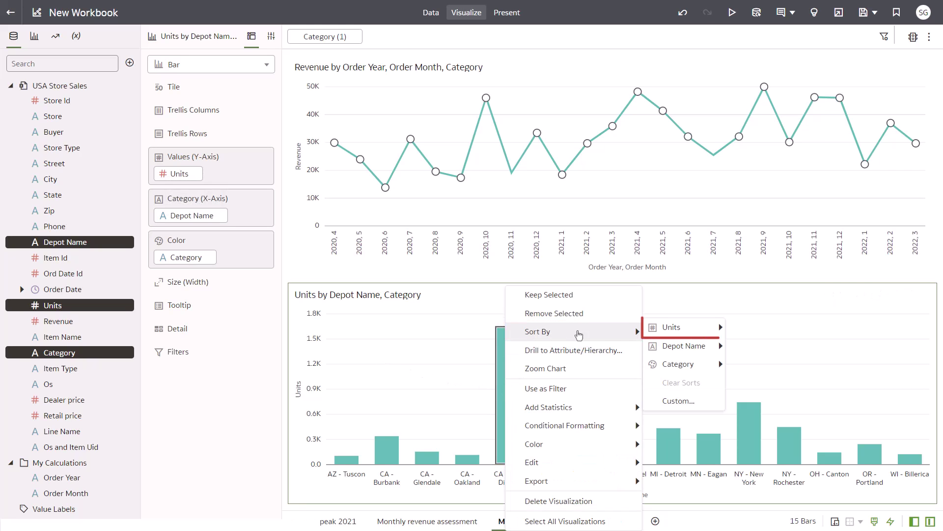
pyautogui.moveTo(672, 332)
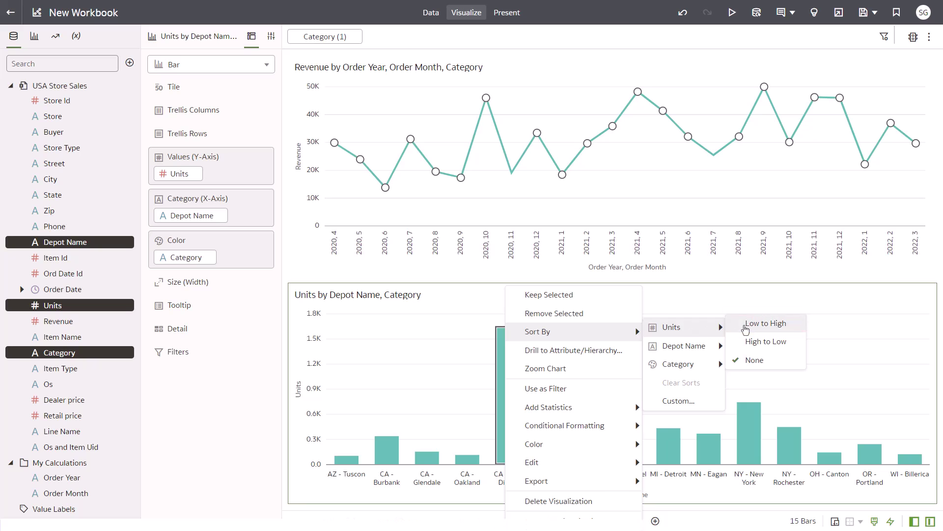
pyautogui.click(750, 324)
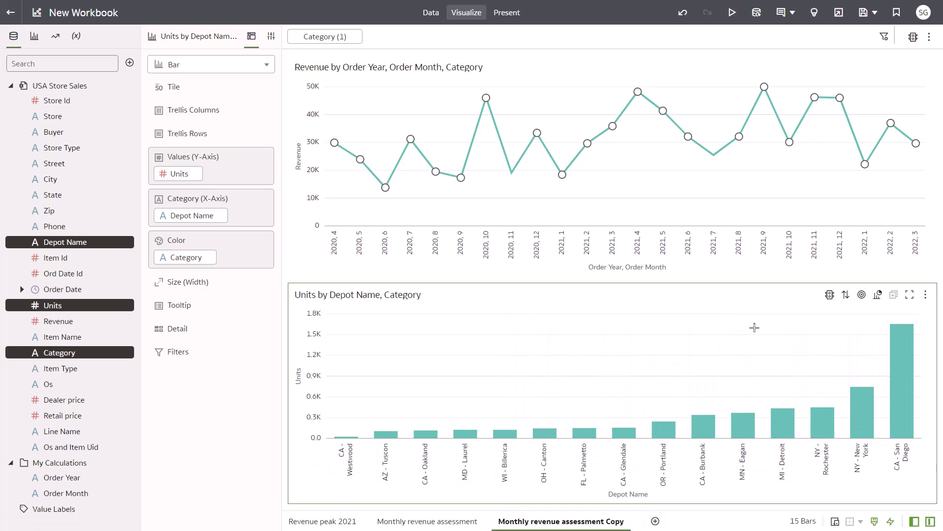
pyautogui.moveTo(833, 372); pyautogui.dragTo(333, 450)
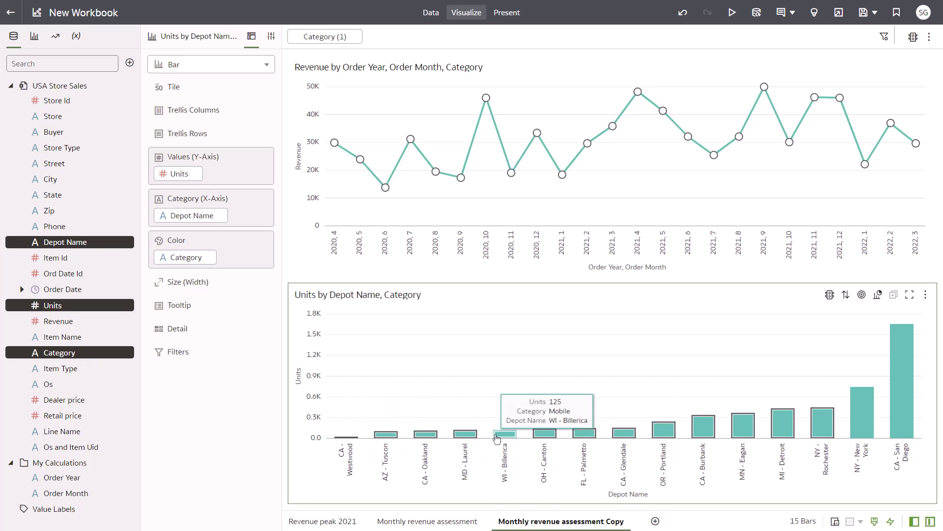
# Keep only the 13 selected lower-unit depots and colour the bars by Item Type.
pyautogui.rightClick(496, 433)
pyautogui.click(536, 295)
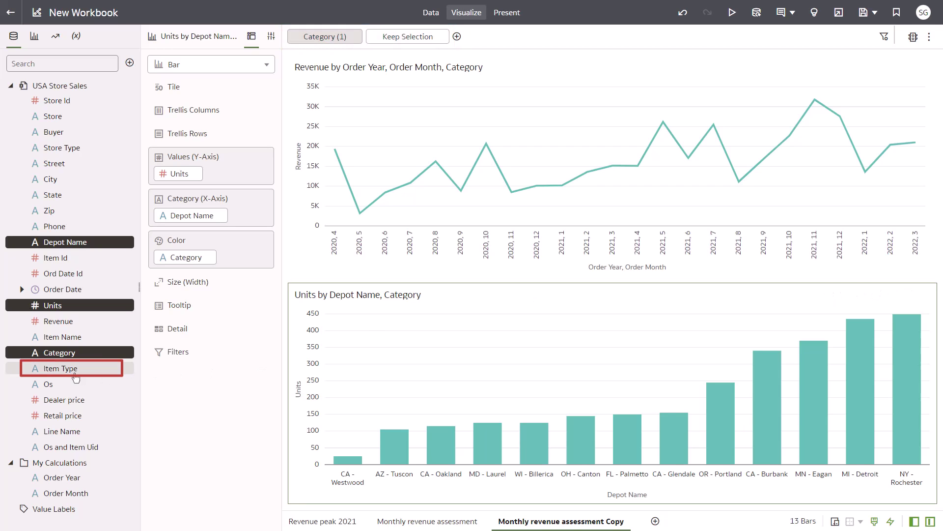
pyautogui.moveTo(76, 377)
pyautogui.mouseDown()
pyautogui.moveTo(145, 366)
pyautogui.moveTo(136, 303)
pyautogui.moveTo(157, 259)
pyautogui.mouseUp()
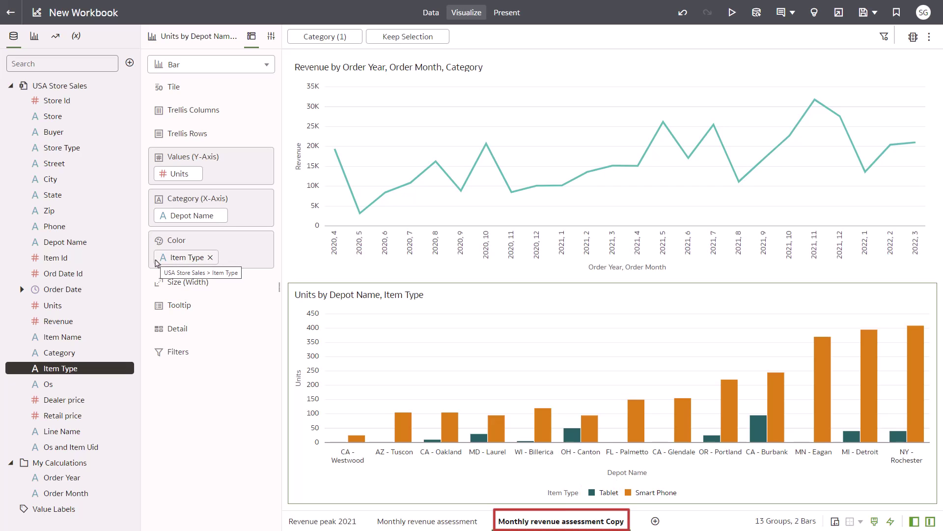
# Rename the copied canvas to 'Low revenue for mobile'.
pyautogui.rightClick(514, 521)
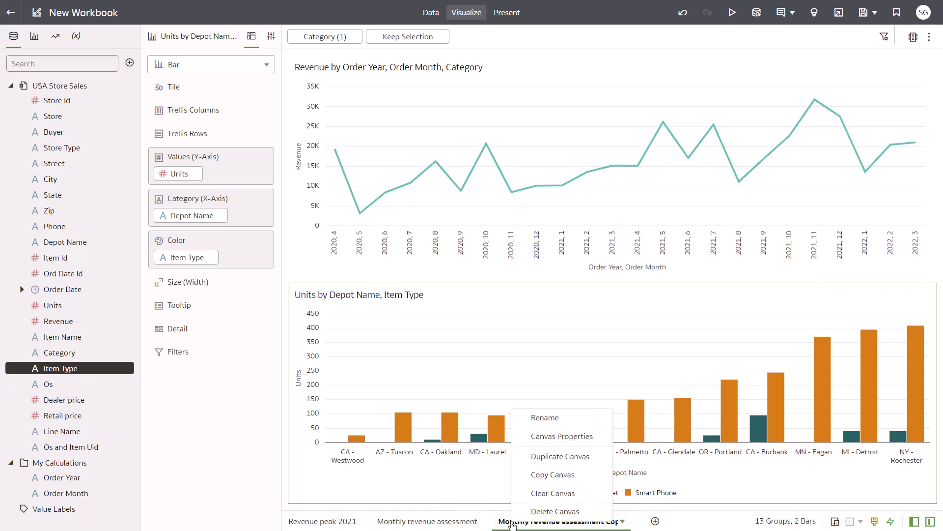
pyautogui.click(544, 418)
pyautogui.write('L')
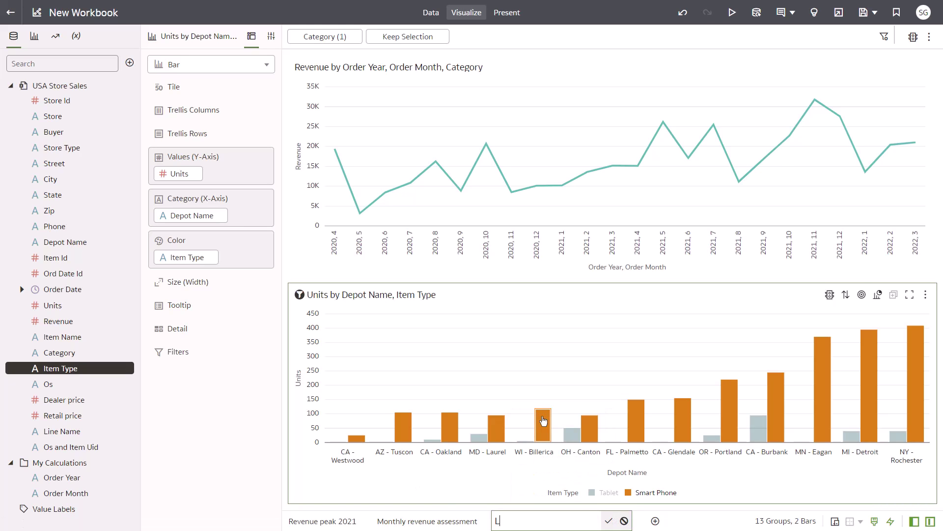
pyautogui.write('ow revenue for mobile')
pyautogui.press('Return')
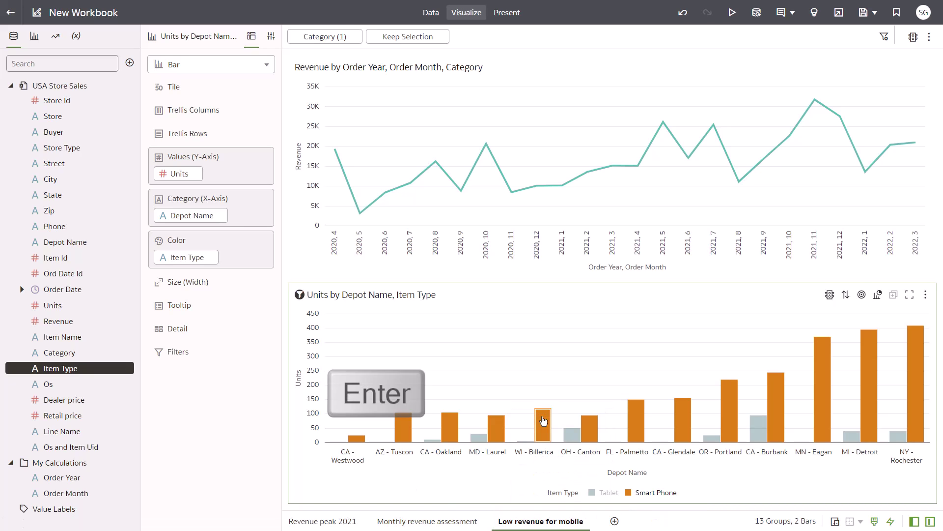
pyautogui.click(745, 108)
# Add a note 'Flat revenue for mobile.' at the upper right of the units bar chart.
pyautogui.click(793, 12)
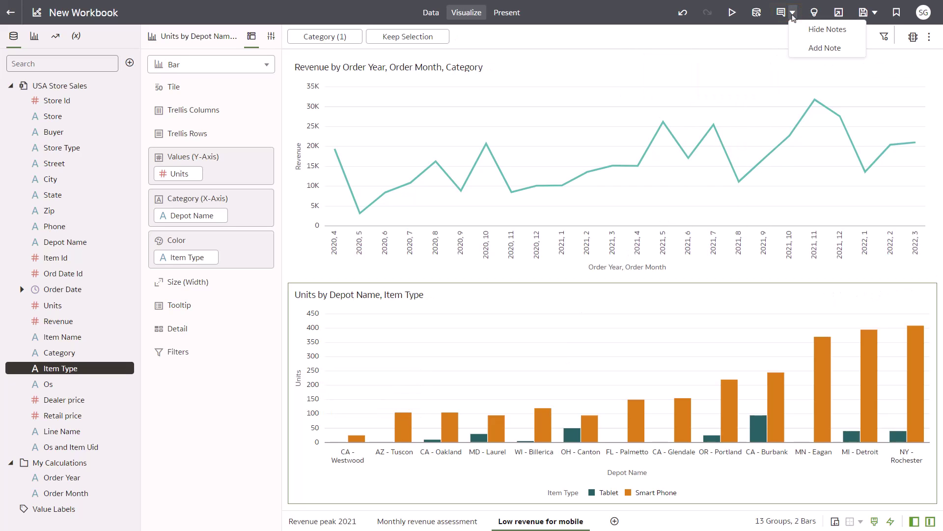
pyautogui.click(825, 48)
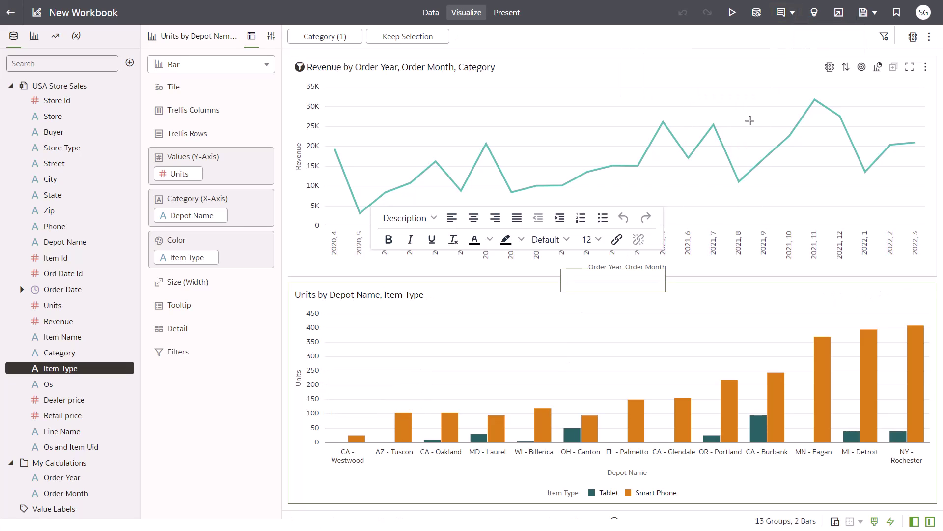
pyautogui.click(628, 279)
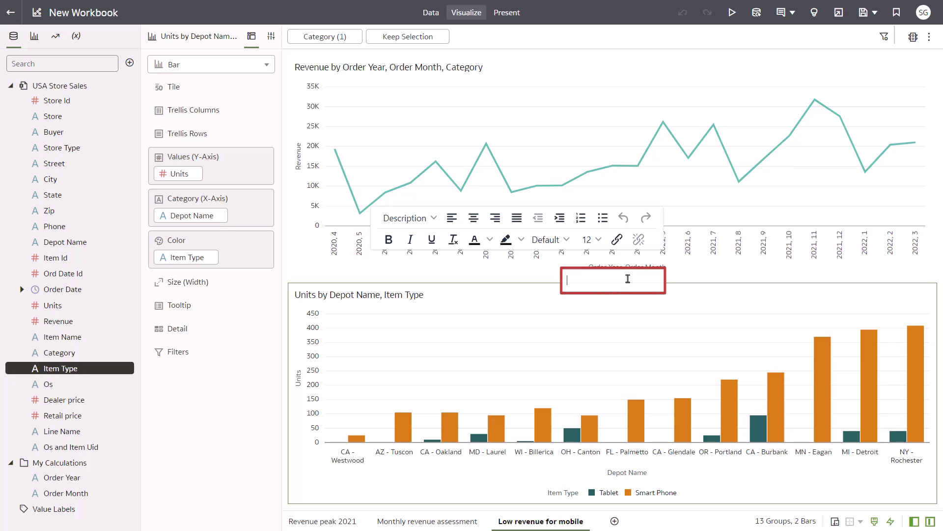
pyautogui.write('Flat revenue for mobile.')
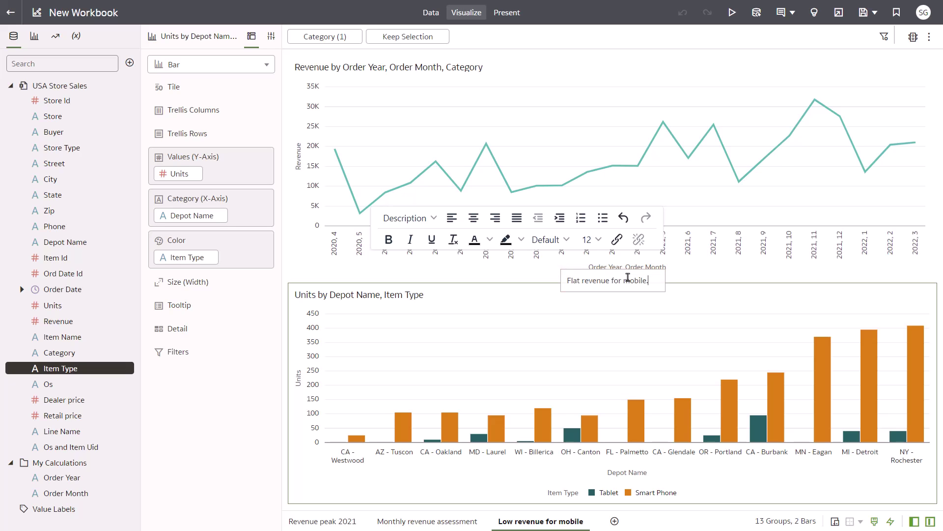
pyautogui.click(655, 303)
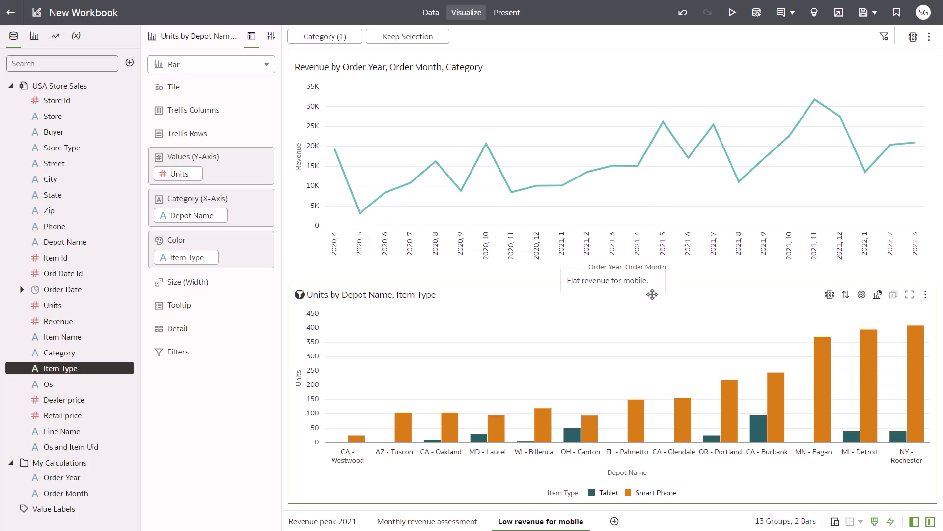
pyautogui.moveTo(657, 284); pyautogui.dragTo(649, 302)
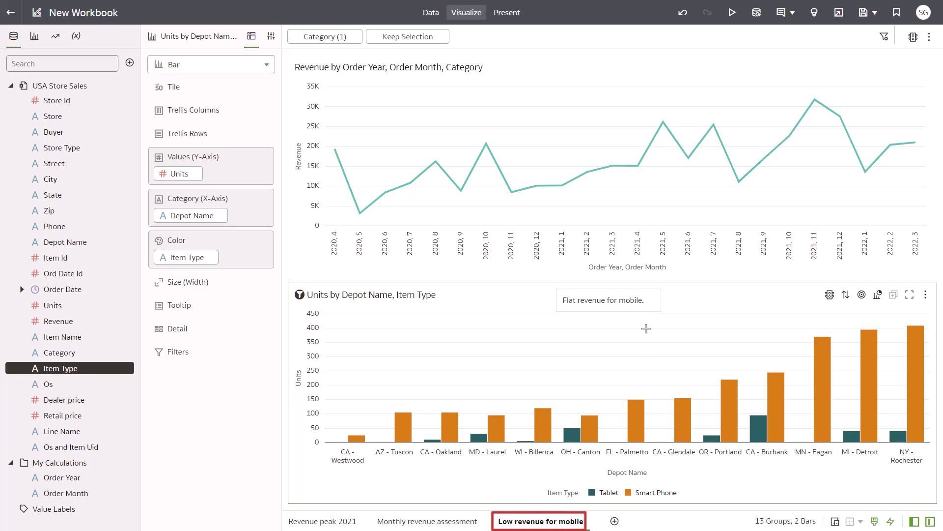
# Duplicate the Low revenue for mobile canvas and drill its revenue line chart to Store Type.
pyautogui.rightClick(561, 522)
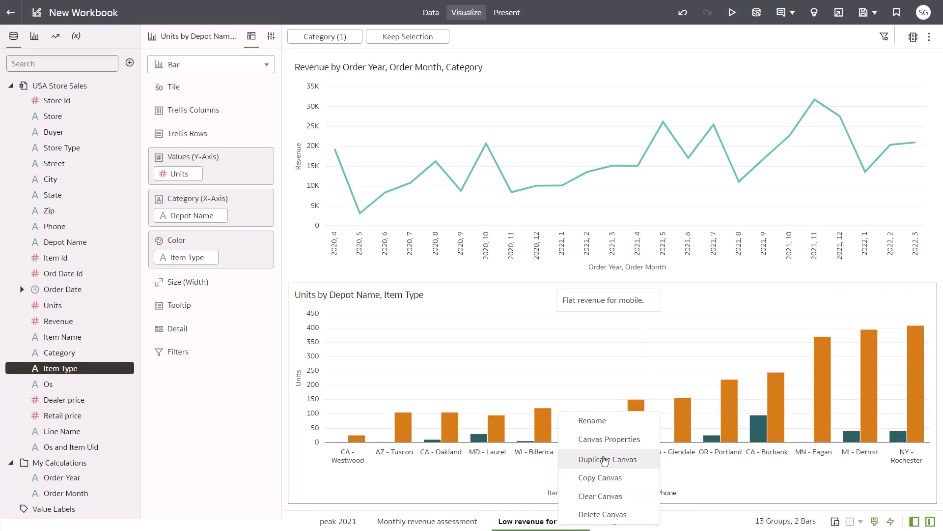
pyautogui.click(604, 459)
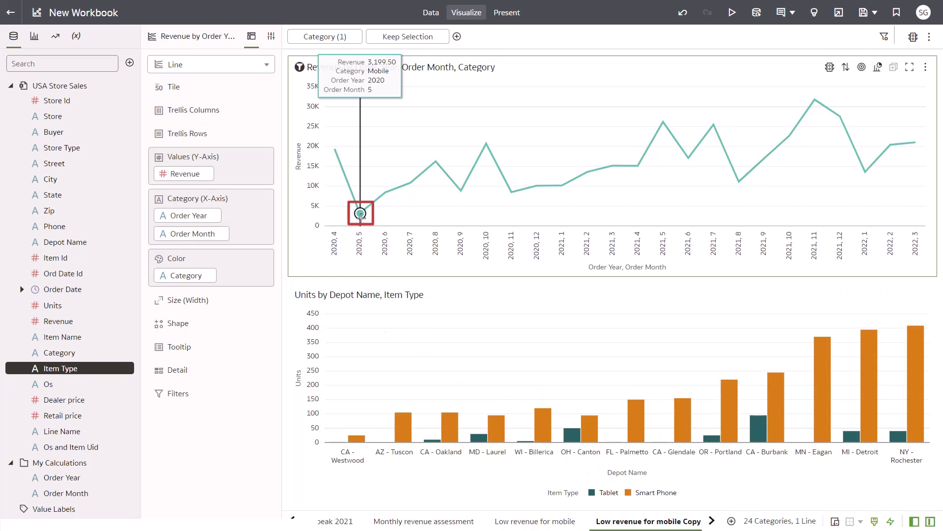
pyautogui.rightClick(360, 215)
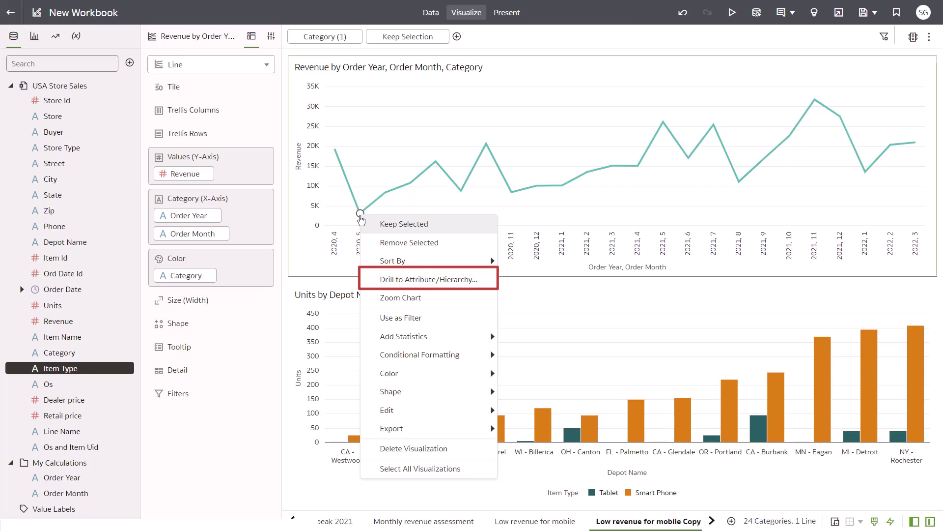
pyautogui.click(415, 279)
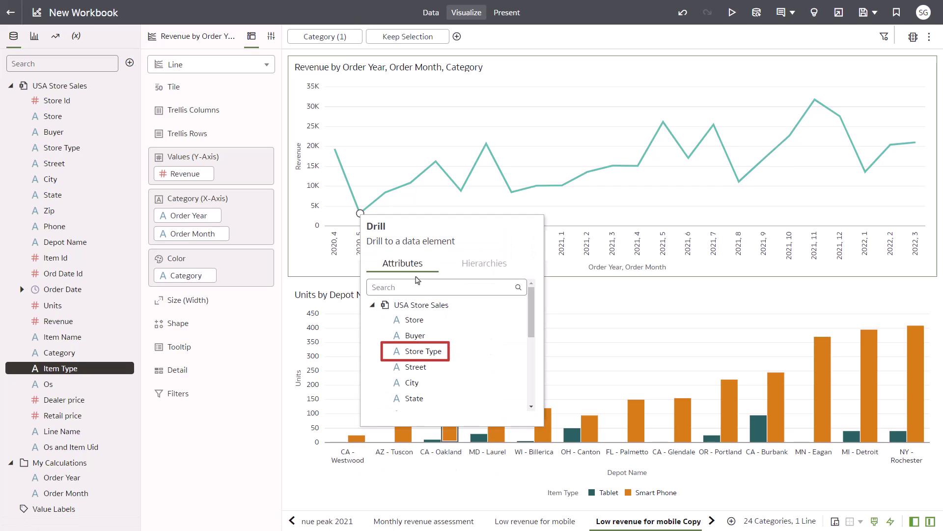
pyautogui.click(423, 351)
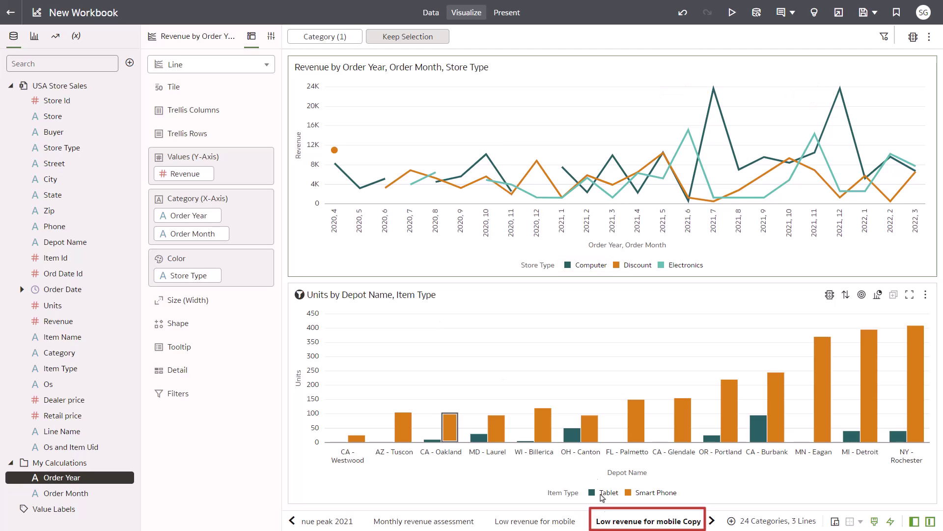
# Rename the duplicated canvas to 'Store type drill'.
pyautogui.rightClick(611, 522)
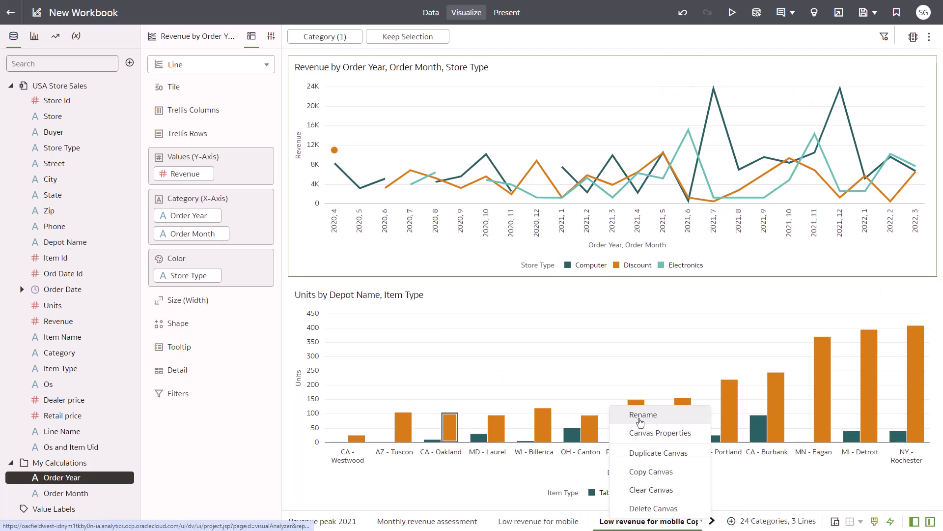
pyautogui.click(640, 415)
pyautogui.write('Store type drill')
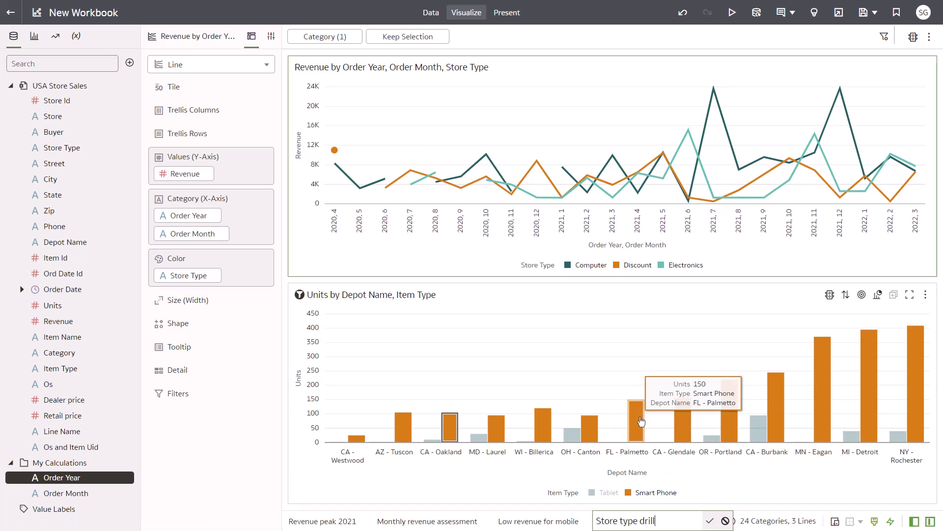
pyautogui.press('Return')
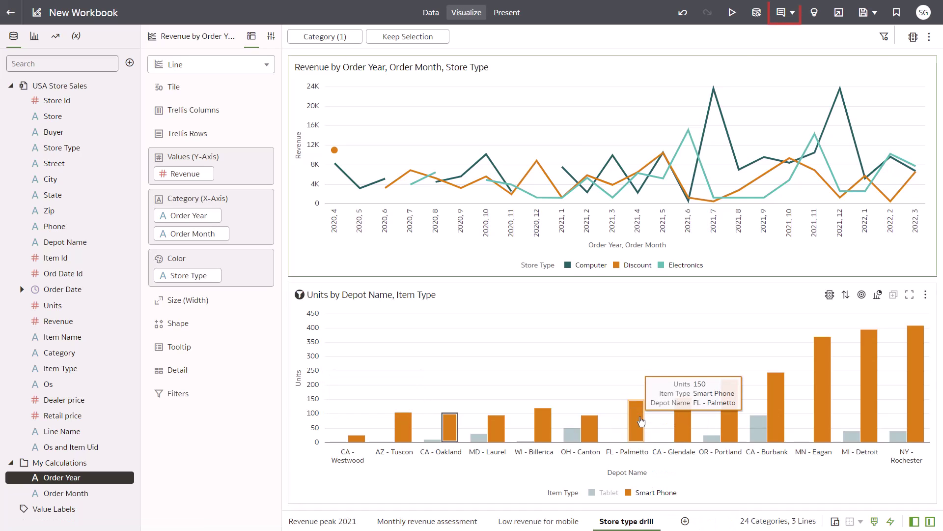
# Add a note 'Revenue only growing for Computer Store types' above the line chart.
pyautogui.click(793, 12)
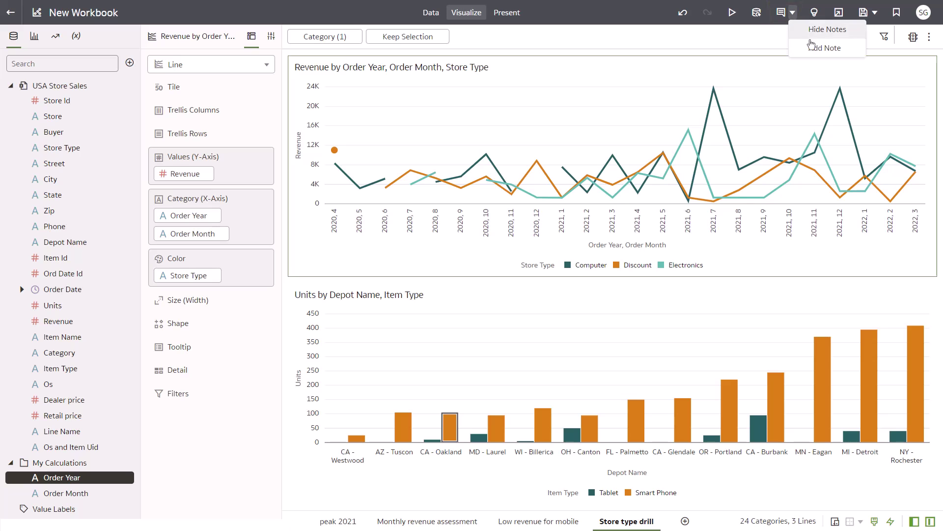
pyautogui.click(812, 47)
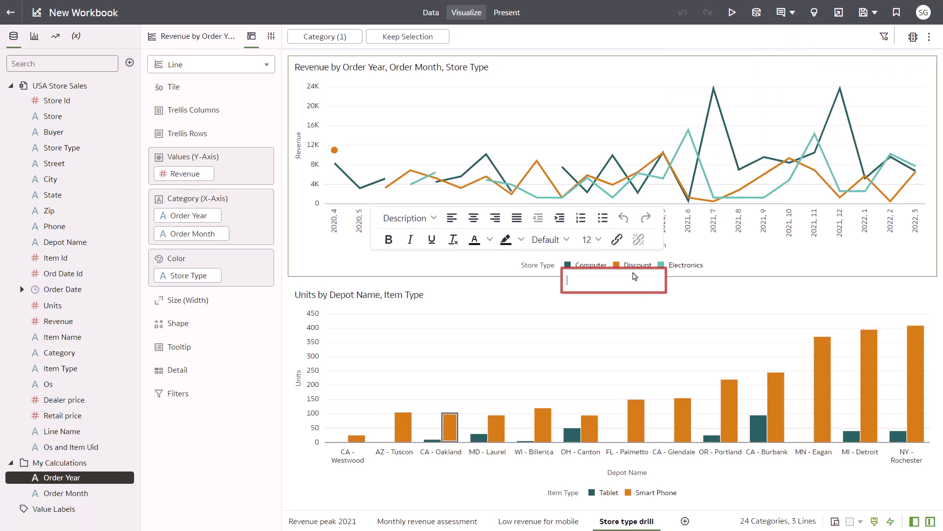
pyautogui.moveTo(634, 277); pyautogui.dragTo(574, 89)
pyautogui.doubleClick(544, 87)
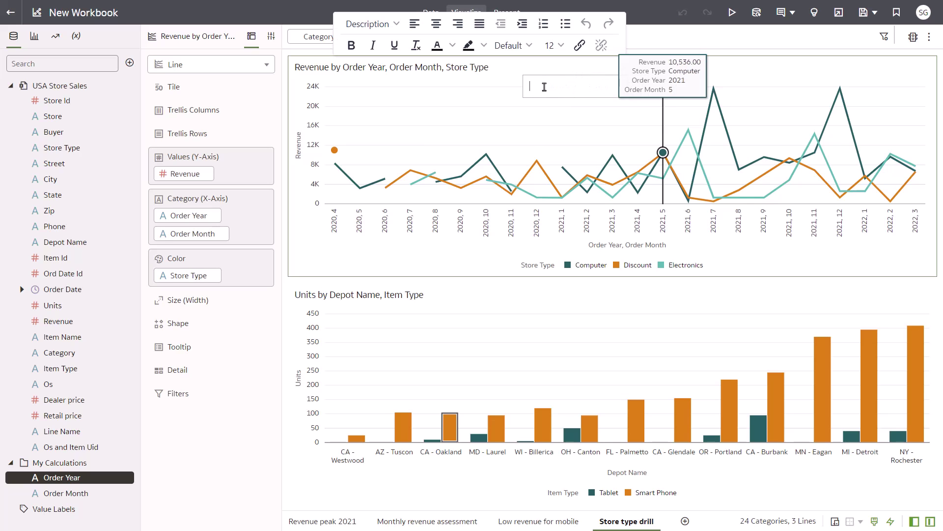
pyautogui.write('Revenue only growing for Computer S')
pyautogui.write('tore types.')
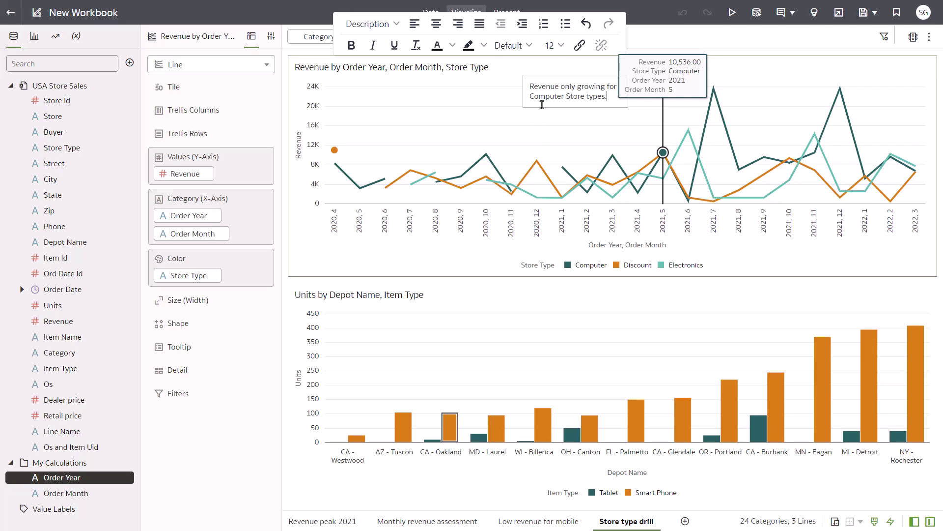
pyautogui.click(485, 259)
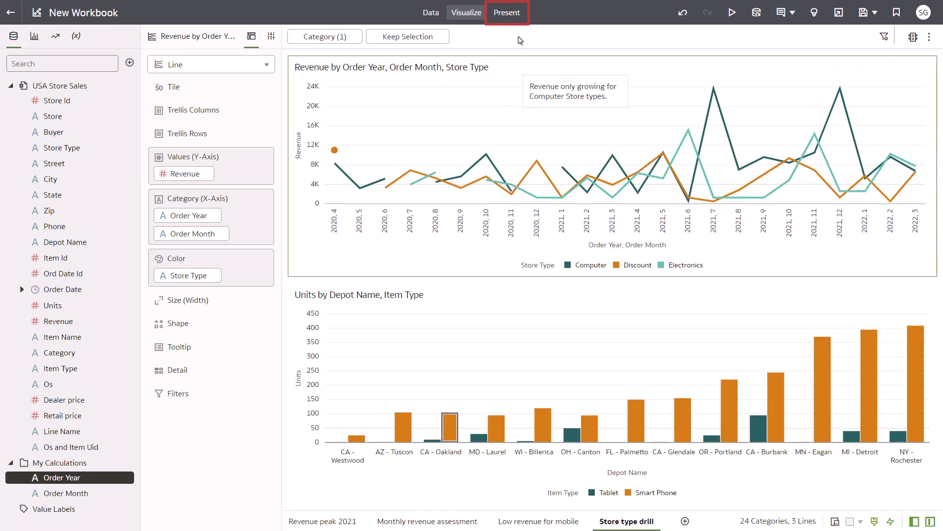
# In presentation setup, set canvas navigation to Top Tabs and switch the toolbar off.
pyautogui.click(503, 15)
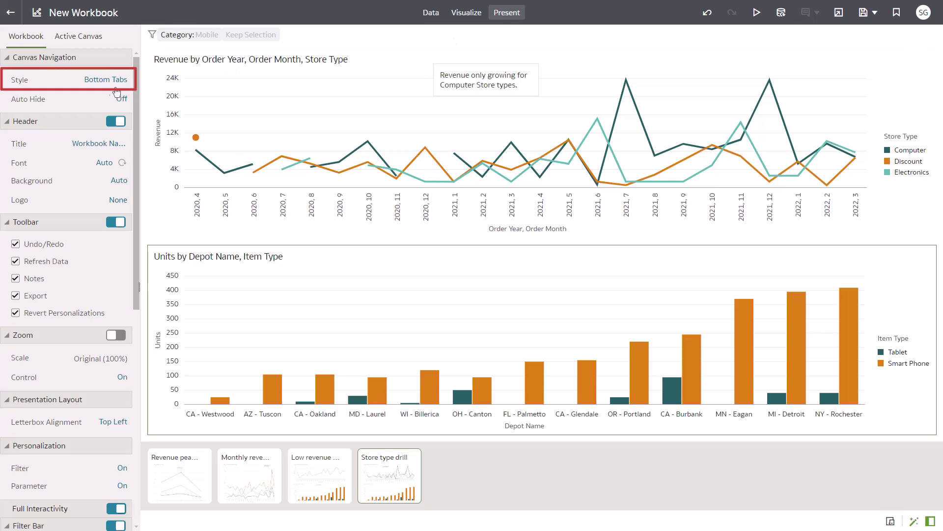
pyautogui.click(109, 84)
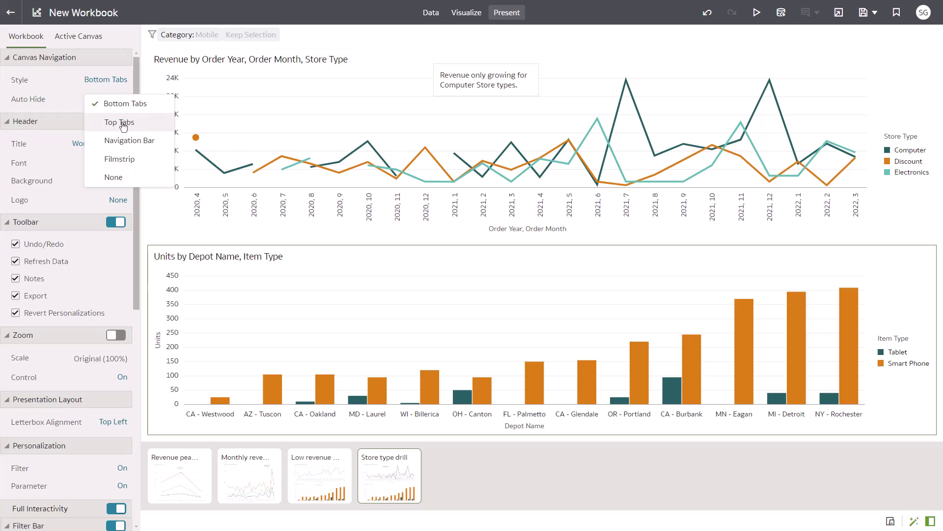
pyautogui.click(118, 123)
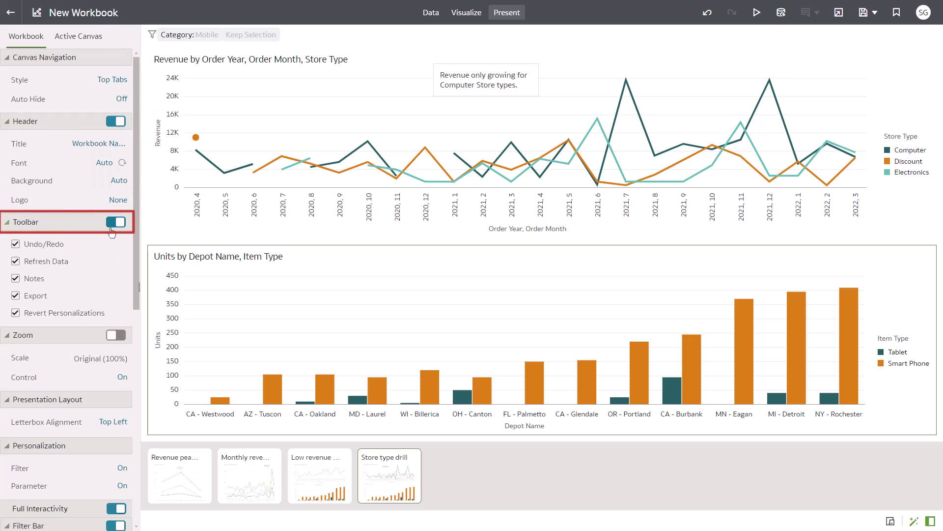
pyautogui.click(112, 227)
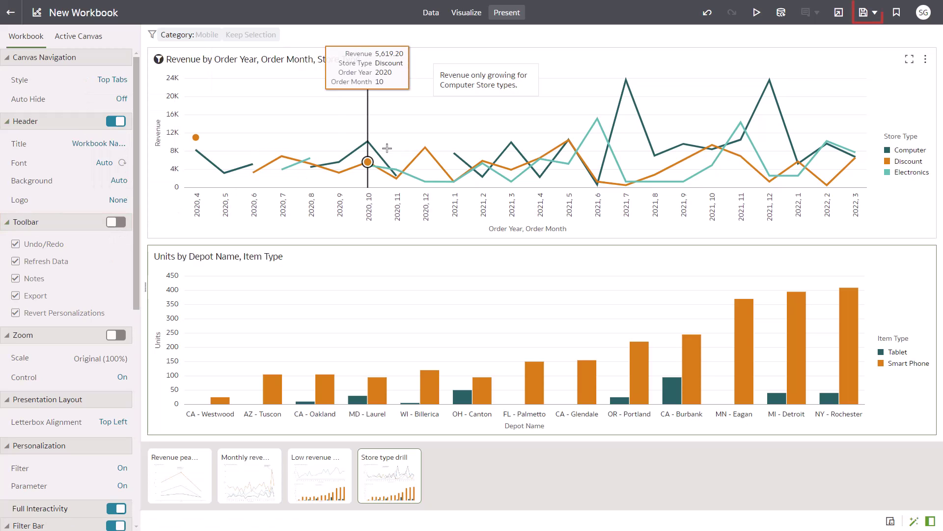
pyautogui.click(874, 13)
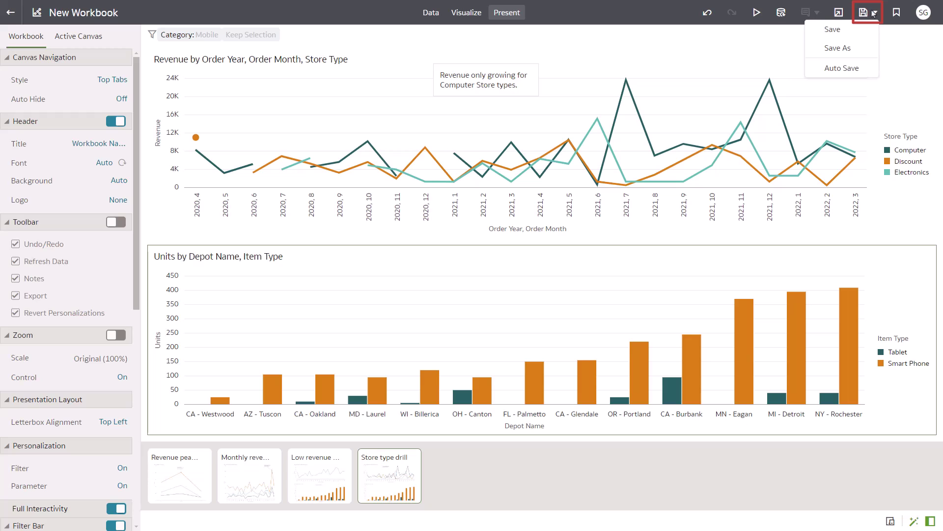
# Save the workbook as 'Revenue Downturn'.
pyautogui.click(846, 49)
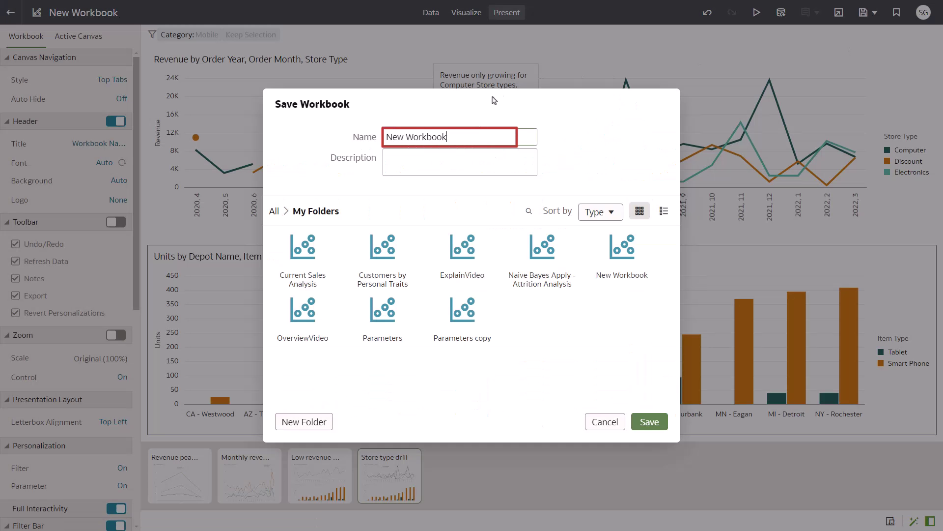
pyautogui.moveTo(445, 140); pyautogui.dragTo(379, 144)
pyautogui.write('Revenue Downturn')
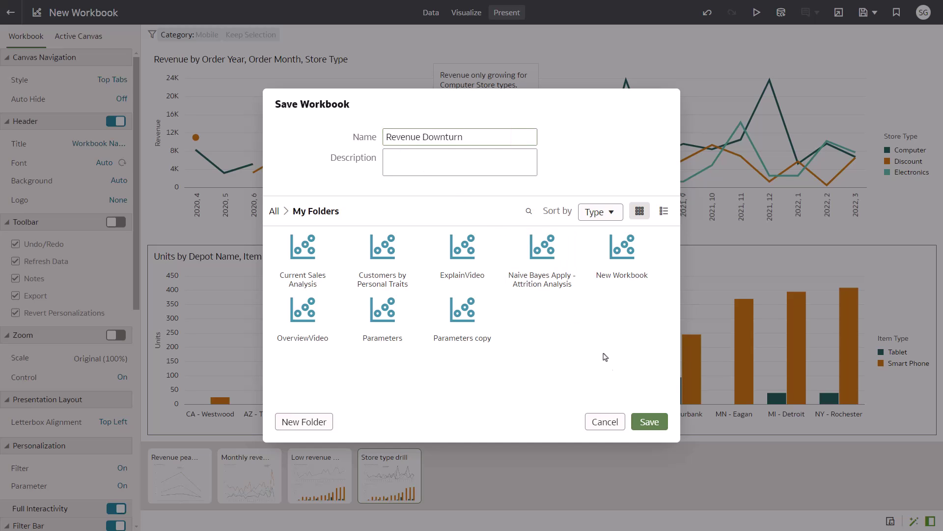
pyautogui.click(647, 422)
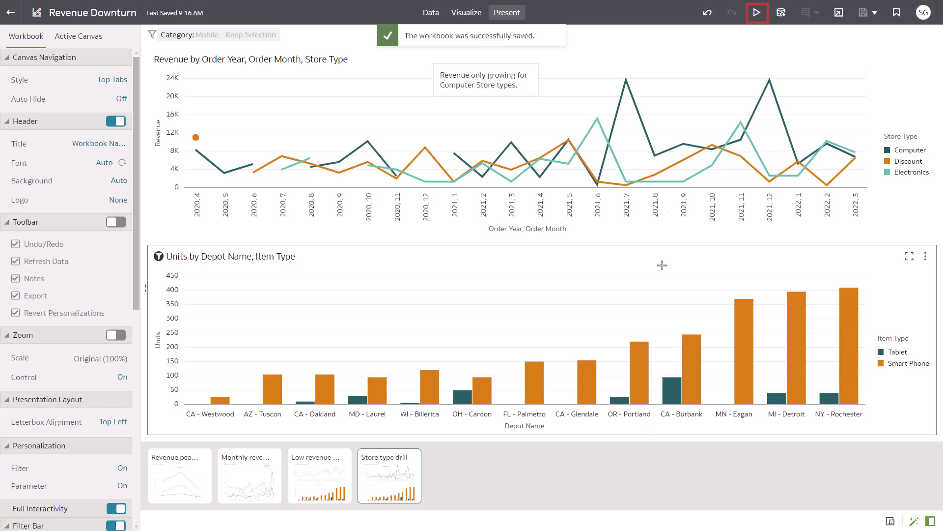
# Play the workbook and view the Low revenue for mobile, then Monthly revenue assessment tabs.
pyautogui.click(756, 12)
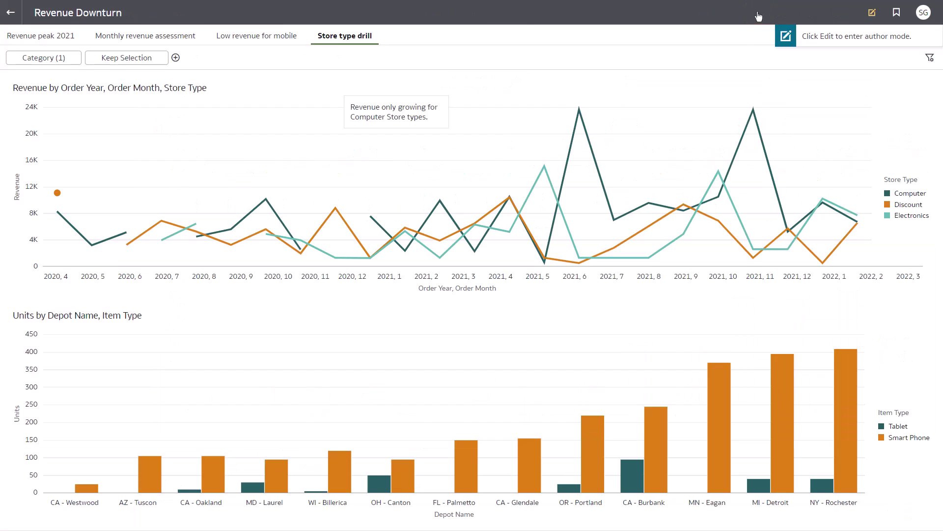
pyautogui.click(260, 39)
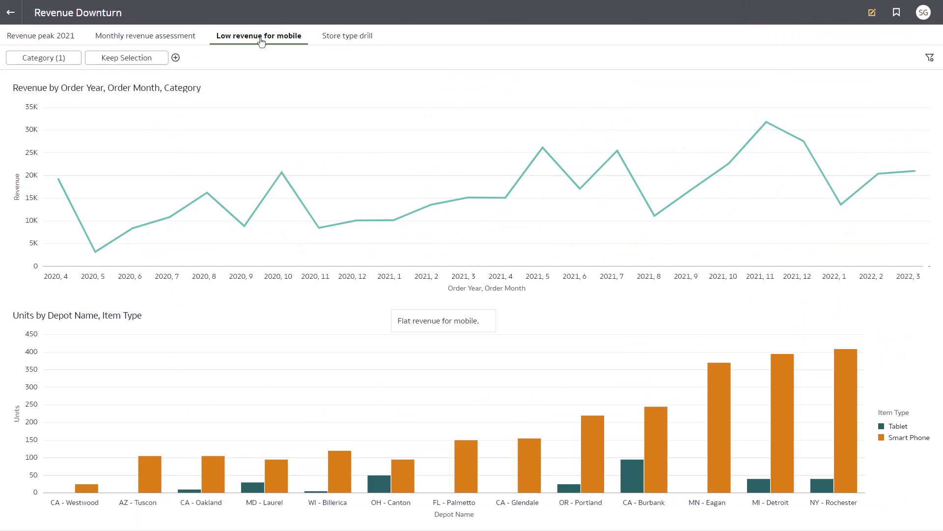
pyautogui.click(168, 40)
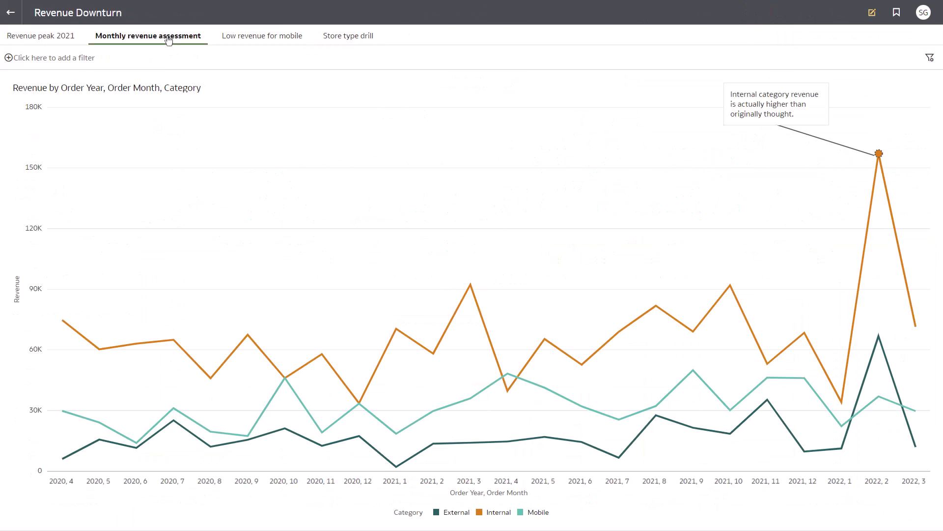